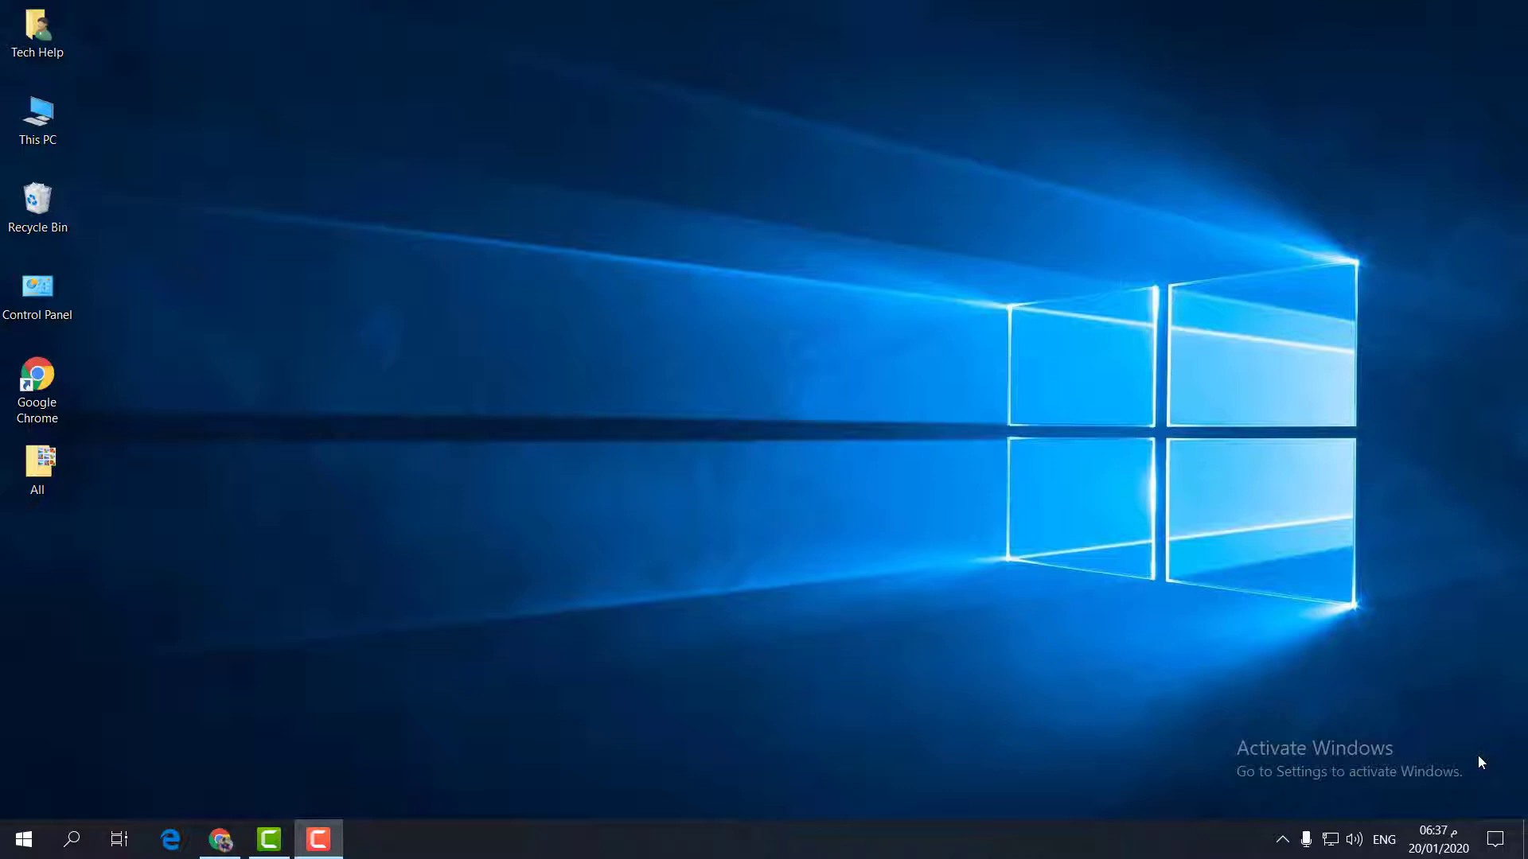
Step: Review the Ease of Access keyboard settings in Windows Settings, then close Settings
left_click(23, 839)
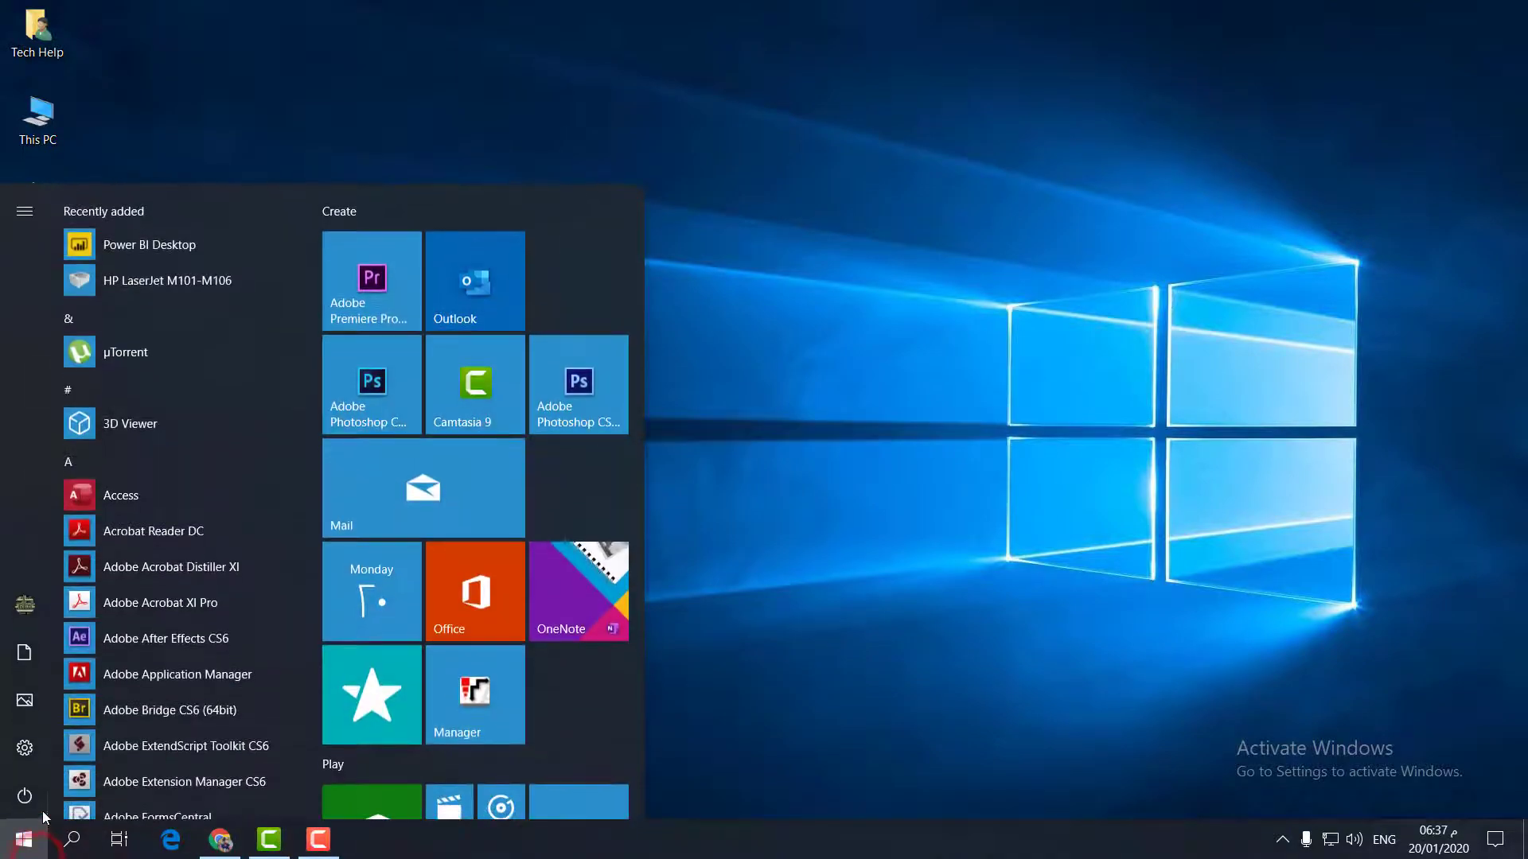
left_click(25, 752)
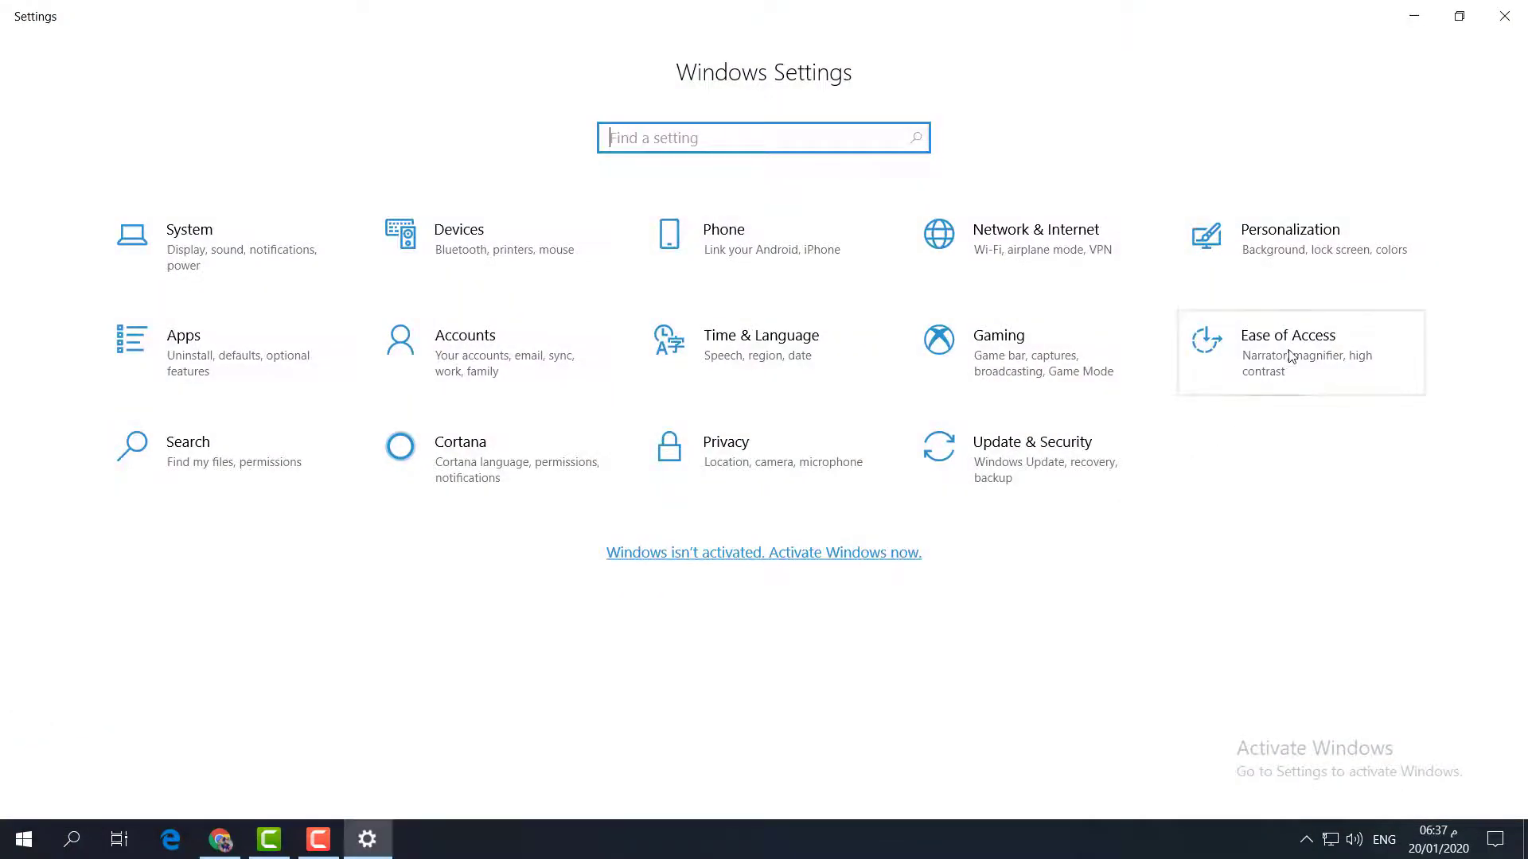
left_click(1291, 353)
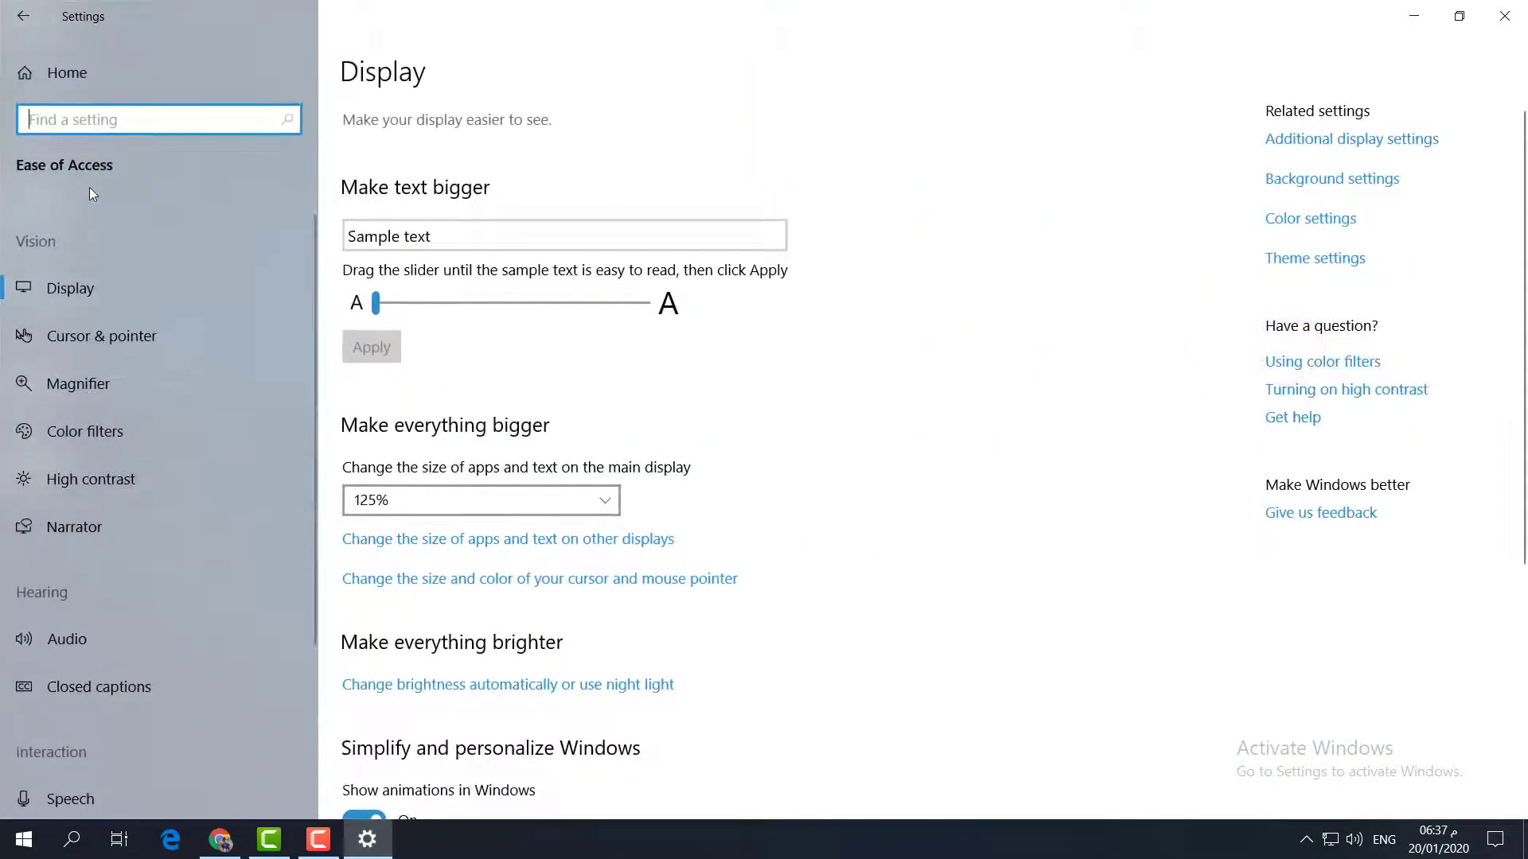
scroll(308, 508, "down", 3)
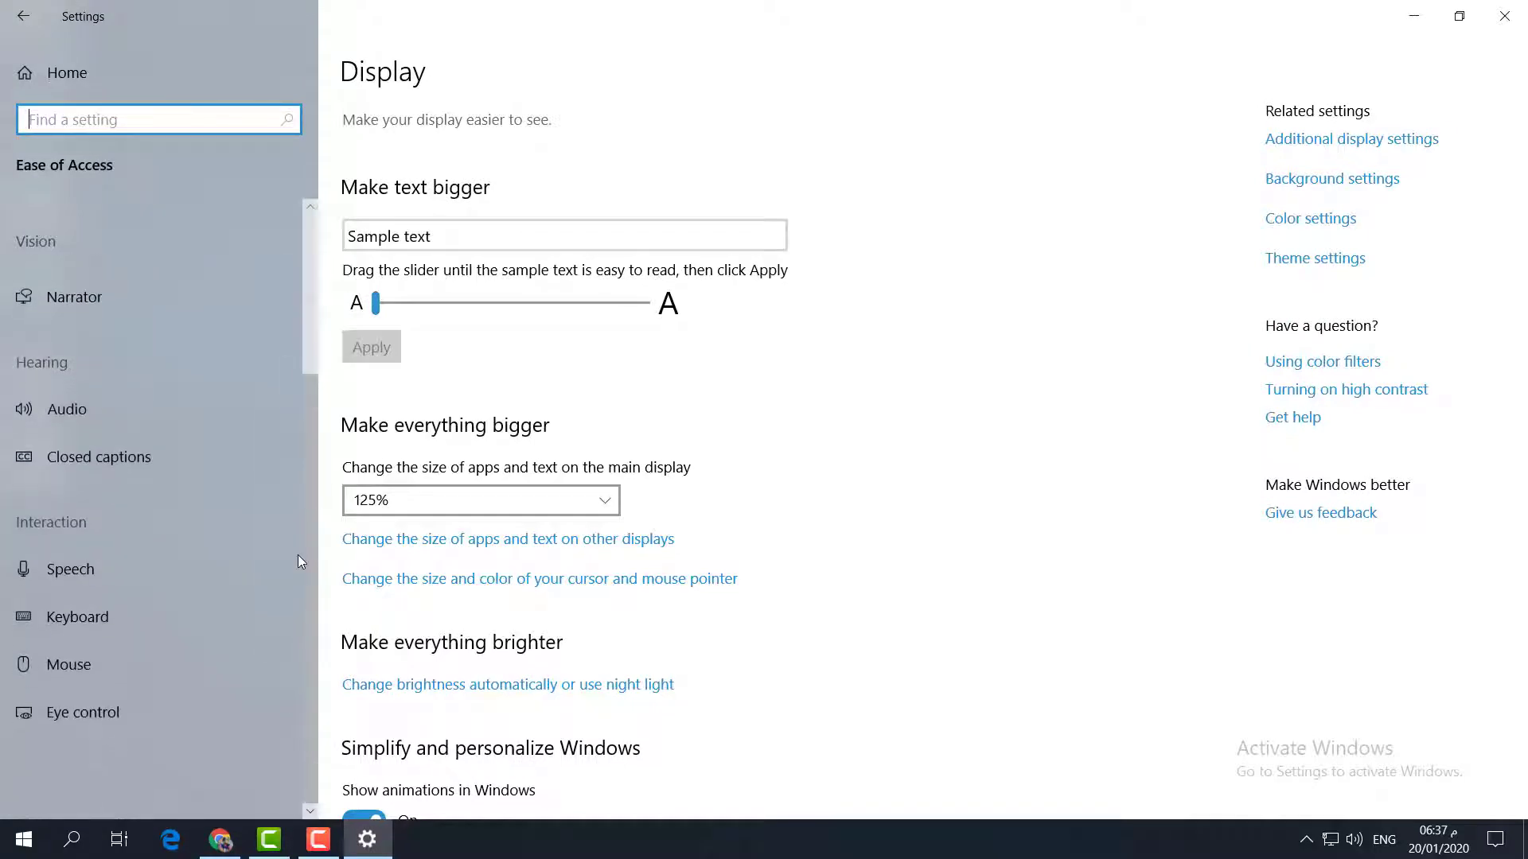
left_click(77, 623)
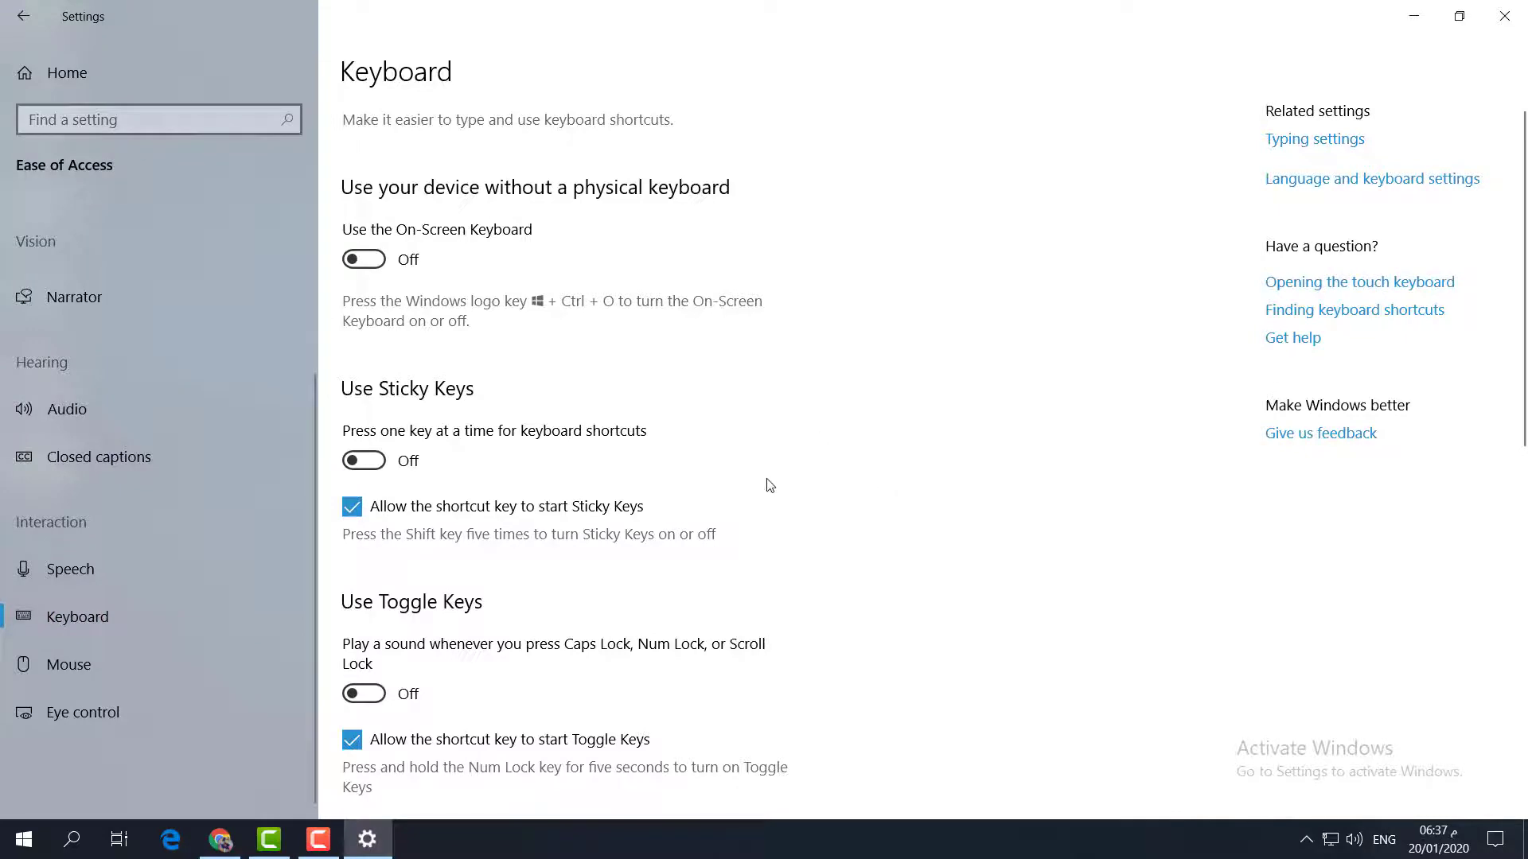
scroll(768, 485, "down", 2)
scroll(768, 485, "down", 5)
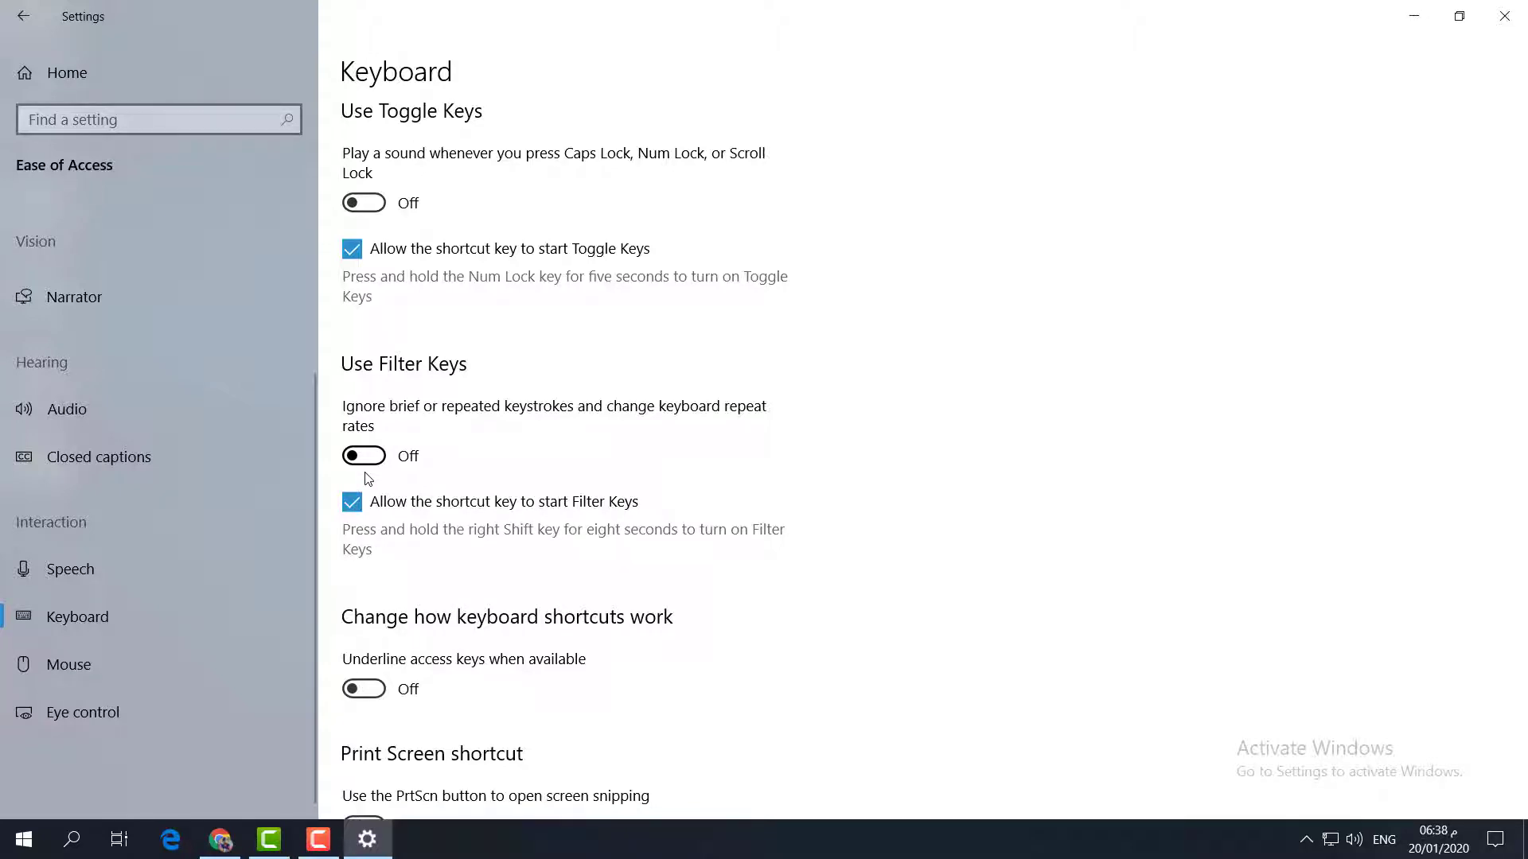
left_click(1502, 9)
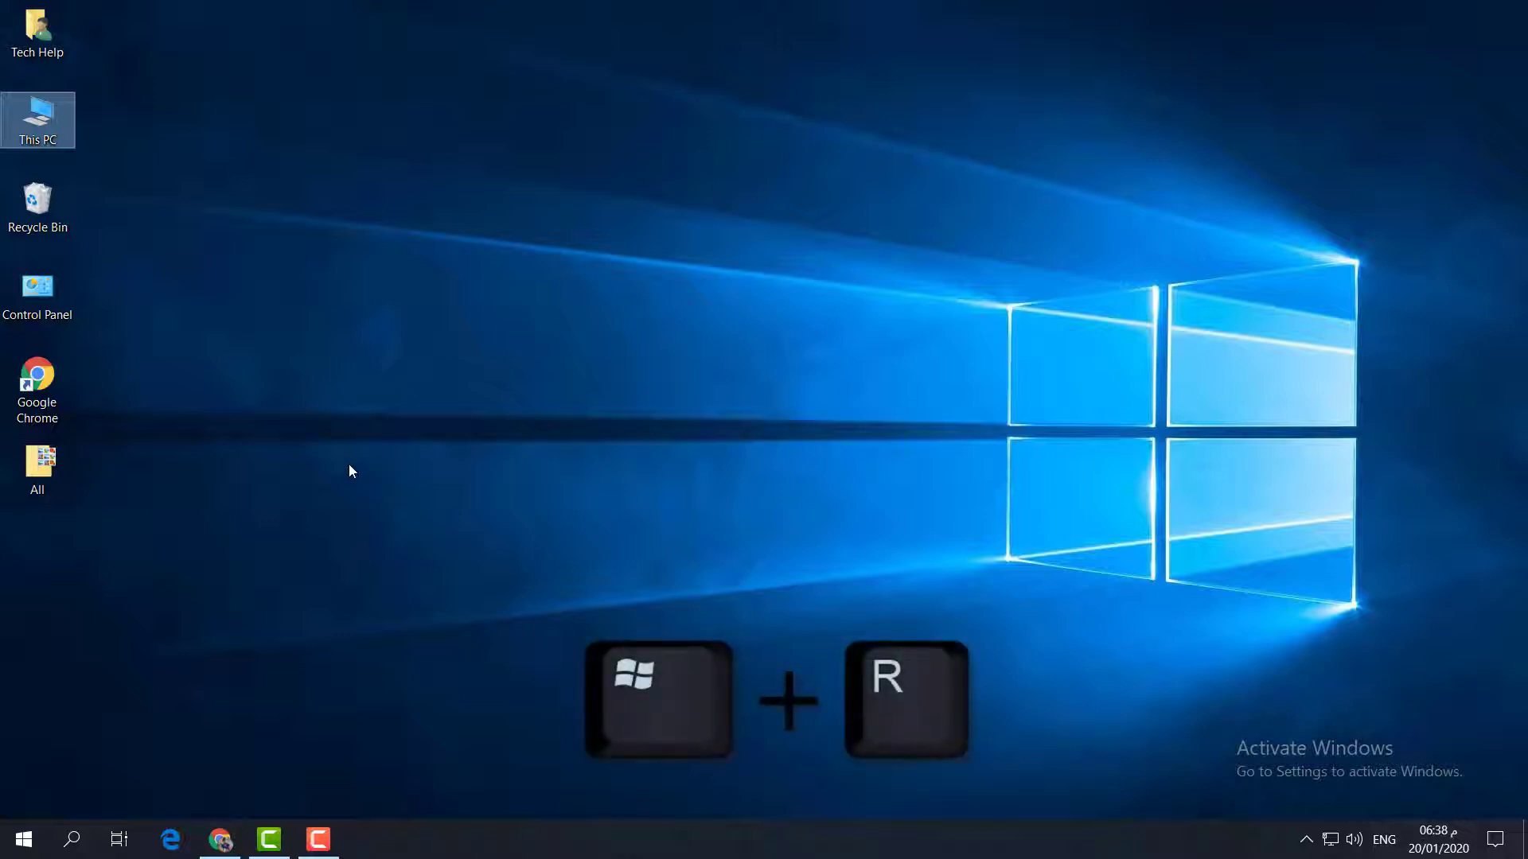
Step: Via 'control keyboard', set the character repeat rate to Fast, apply and confirm with OK
key("super+r")
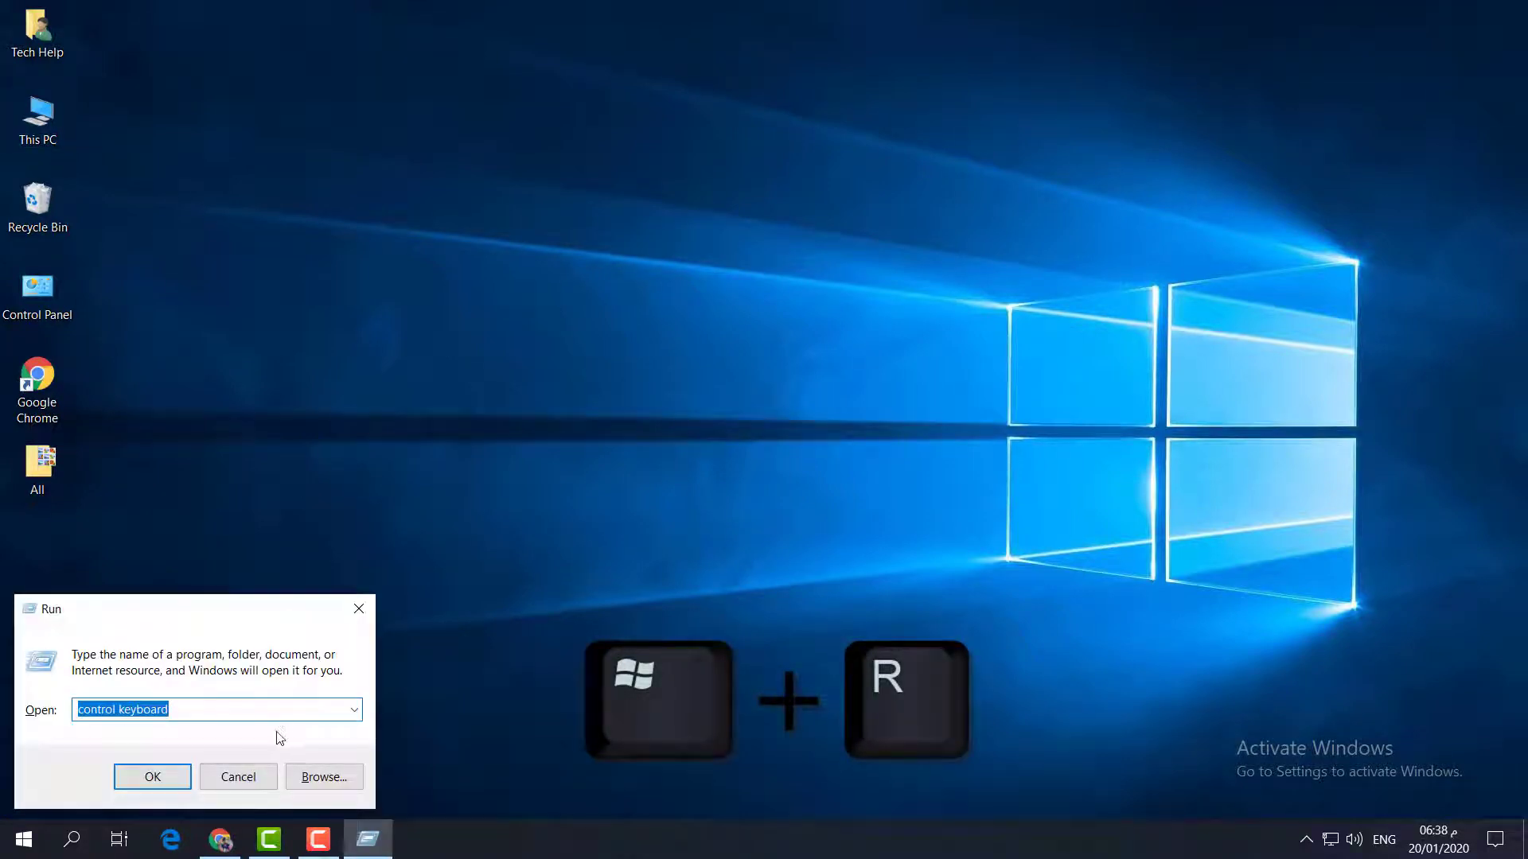
left_click(250, 708)
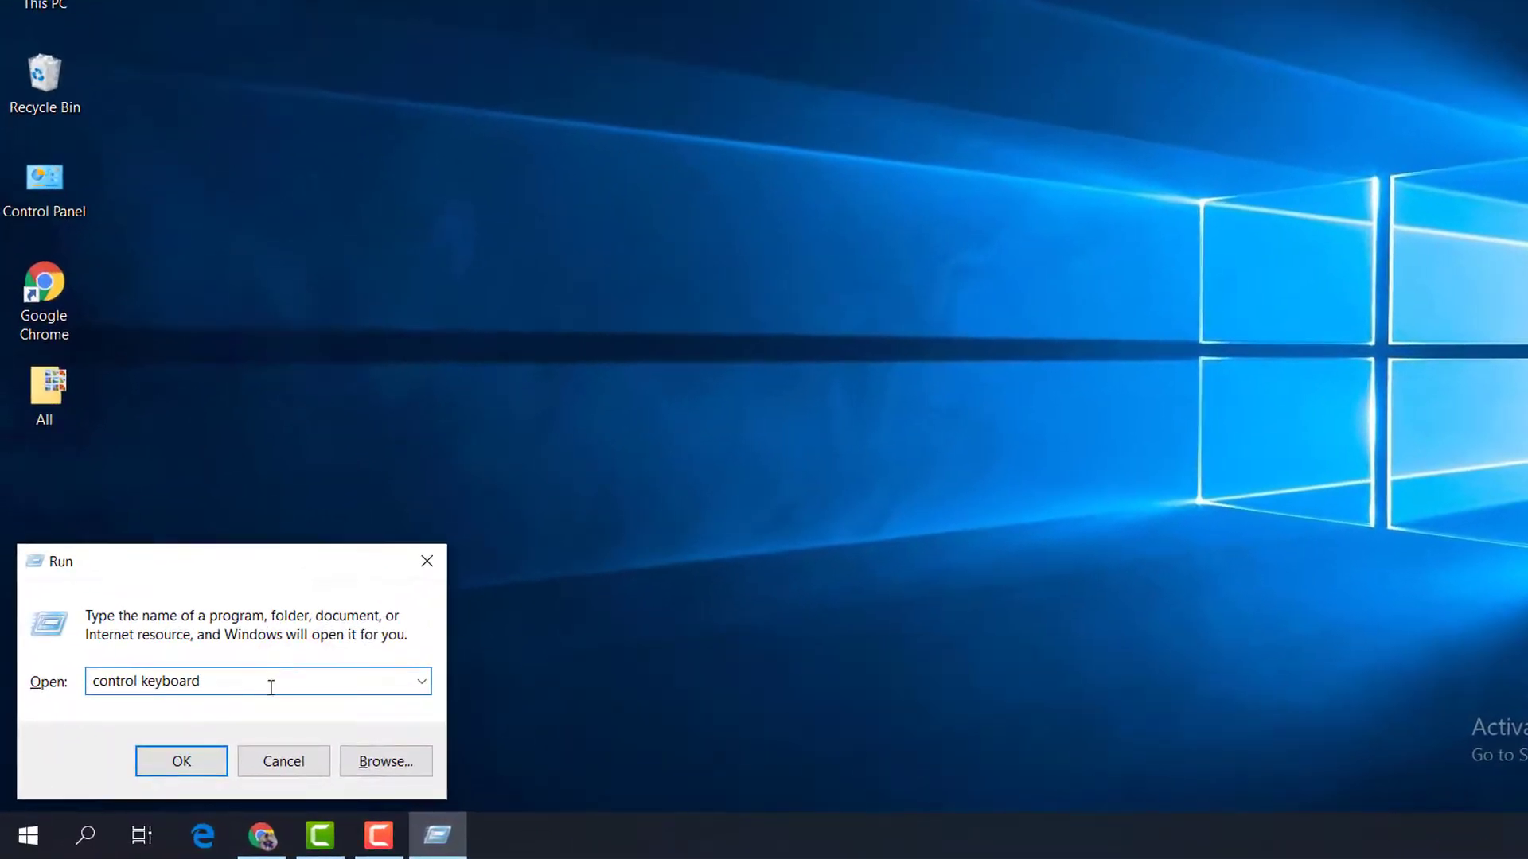
left_click(191, 766)
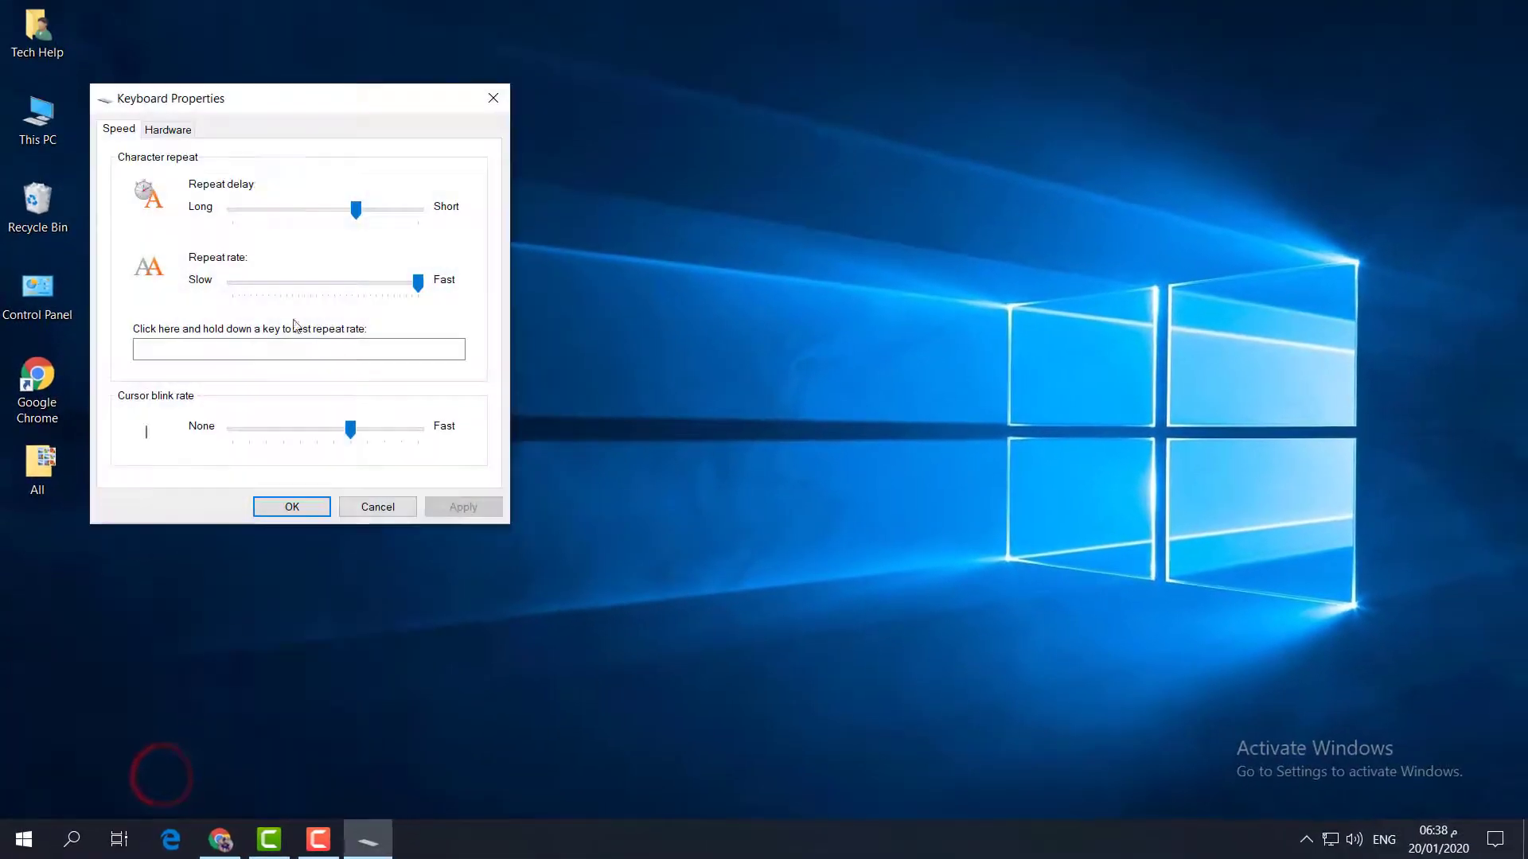
left_click_drag(304, 102, 588, 163)
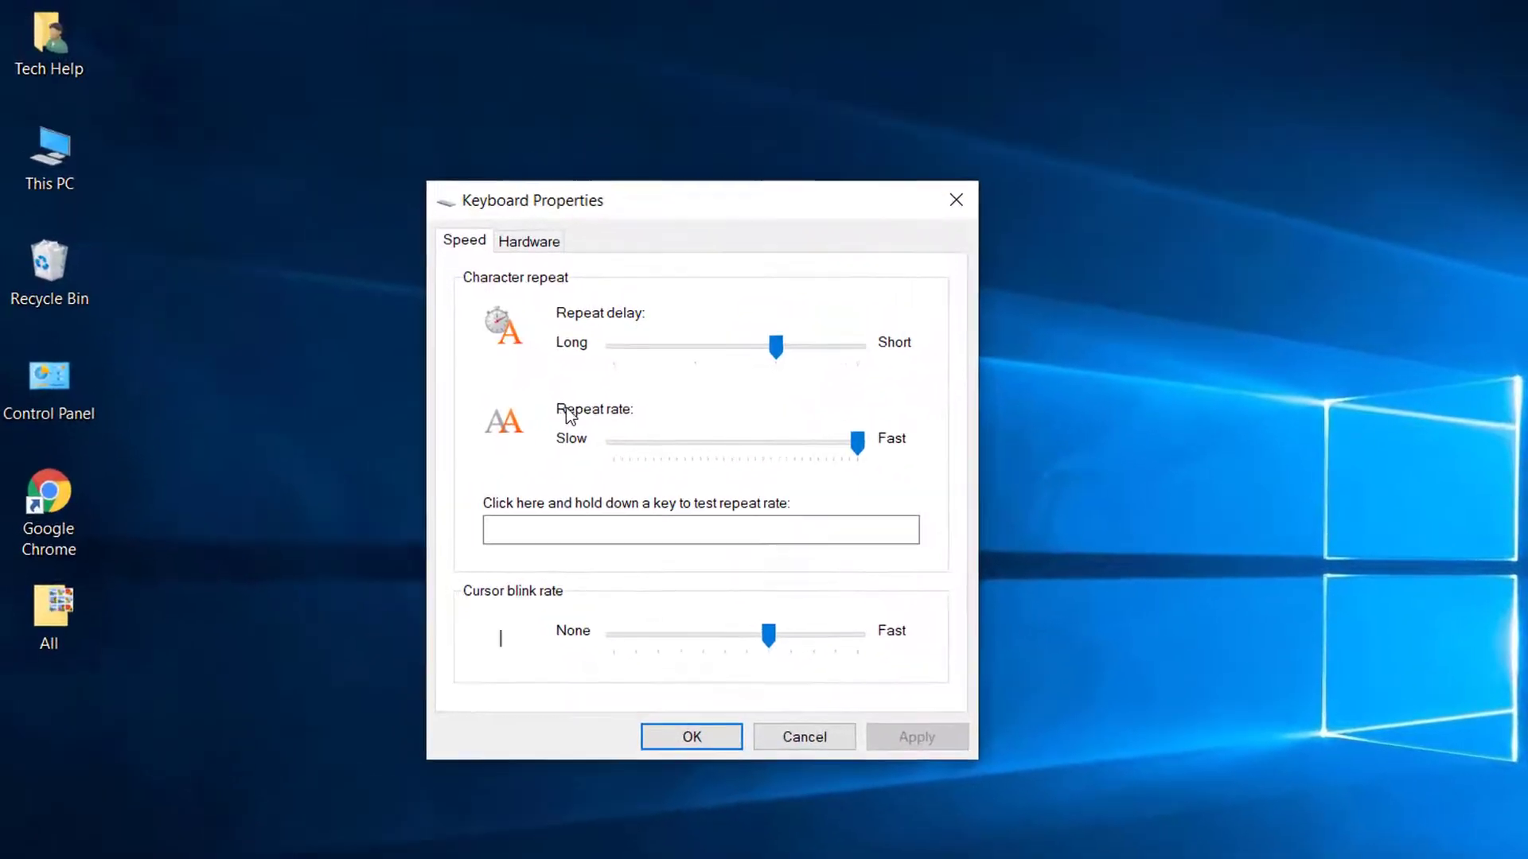
left_click(861, 444)
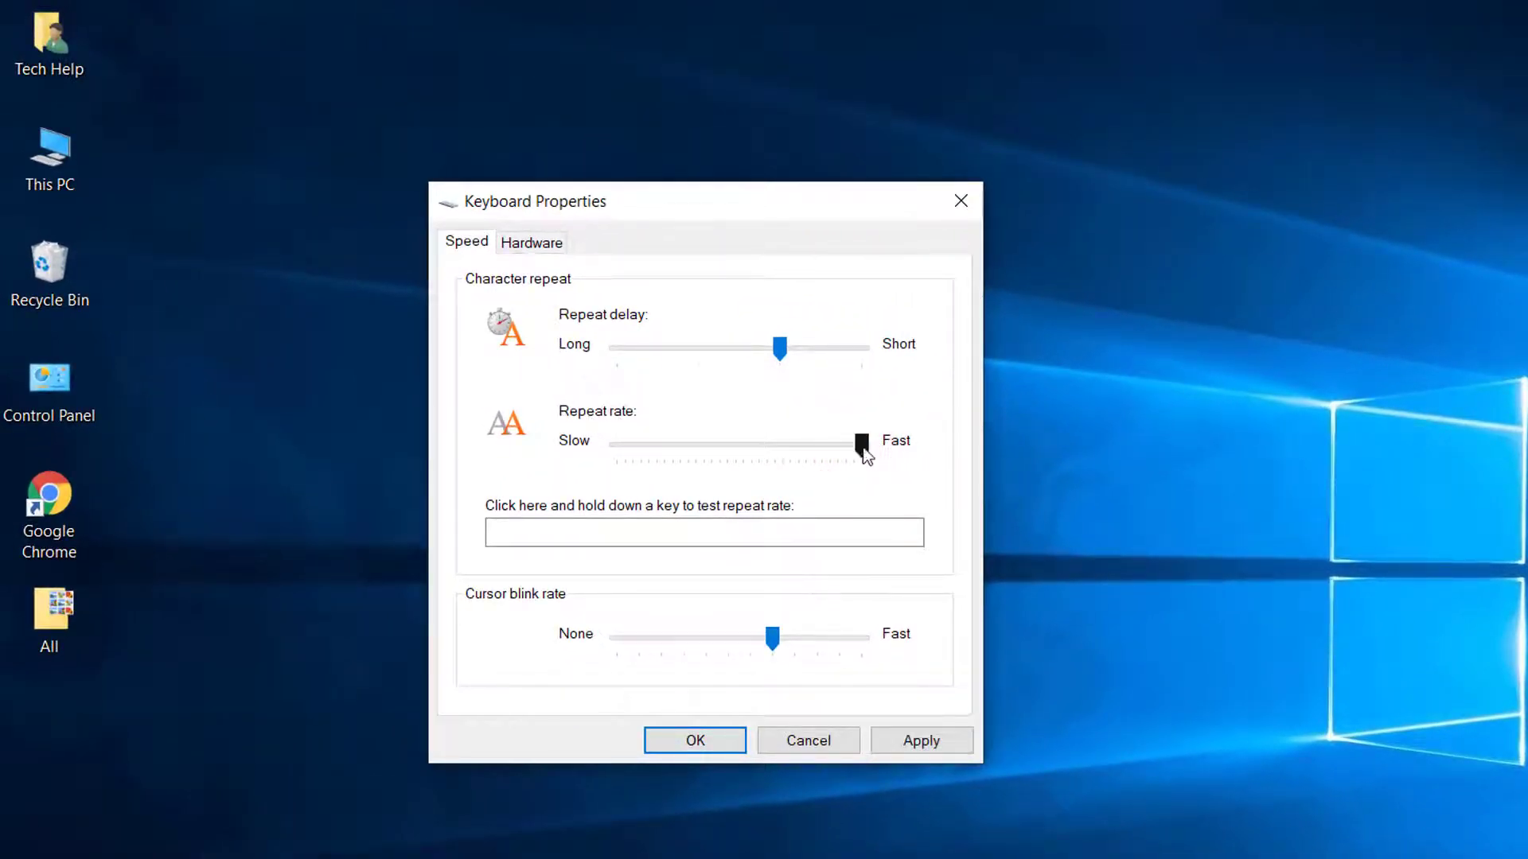
left_click(863, 447)
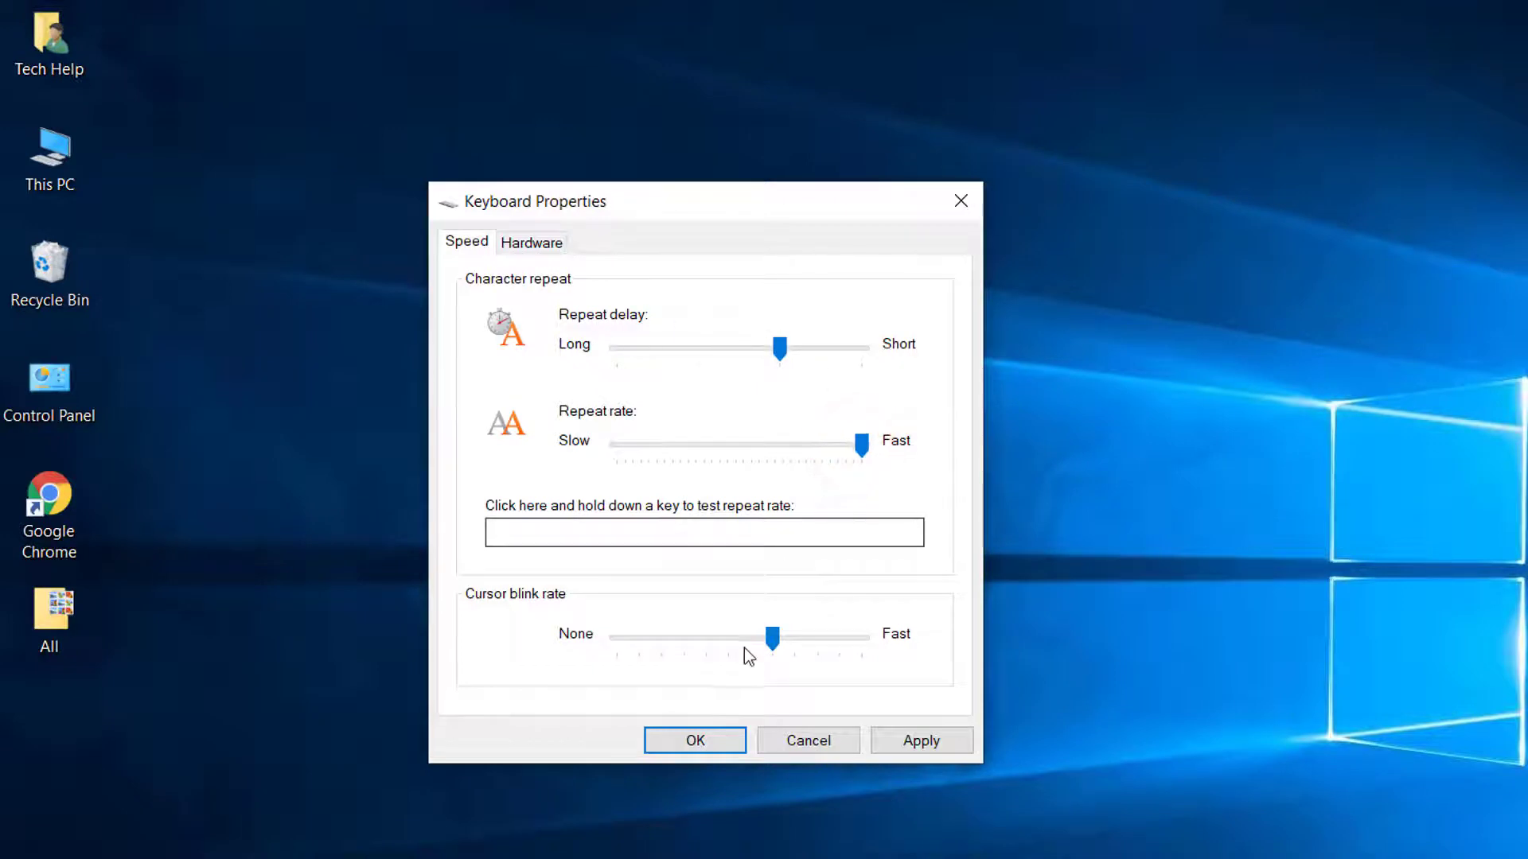
left_click(937, 743)
left_click(695, 740)
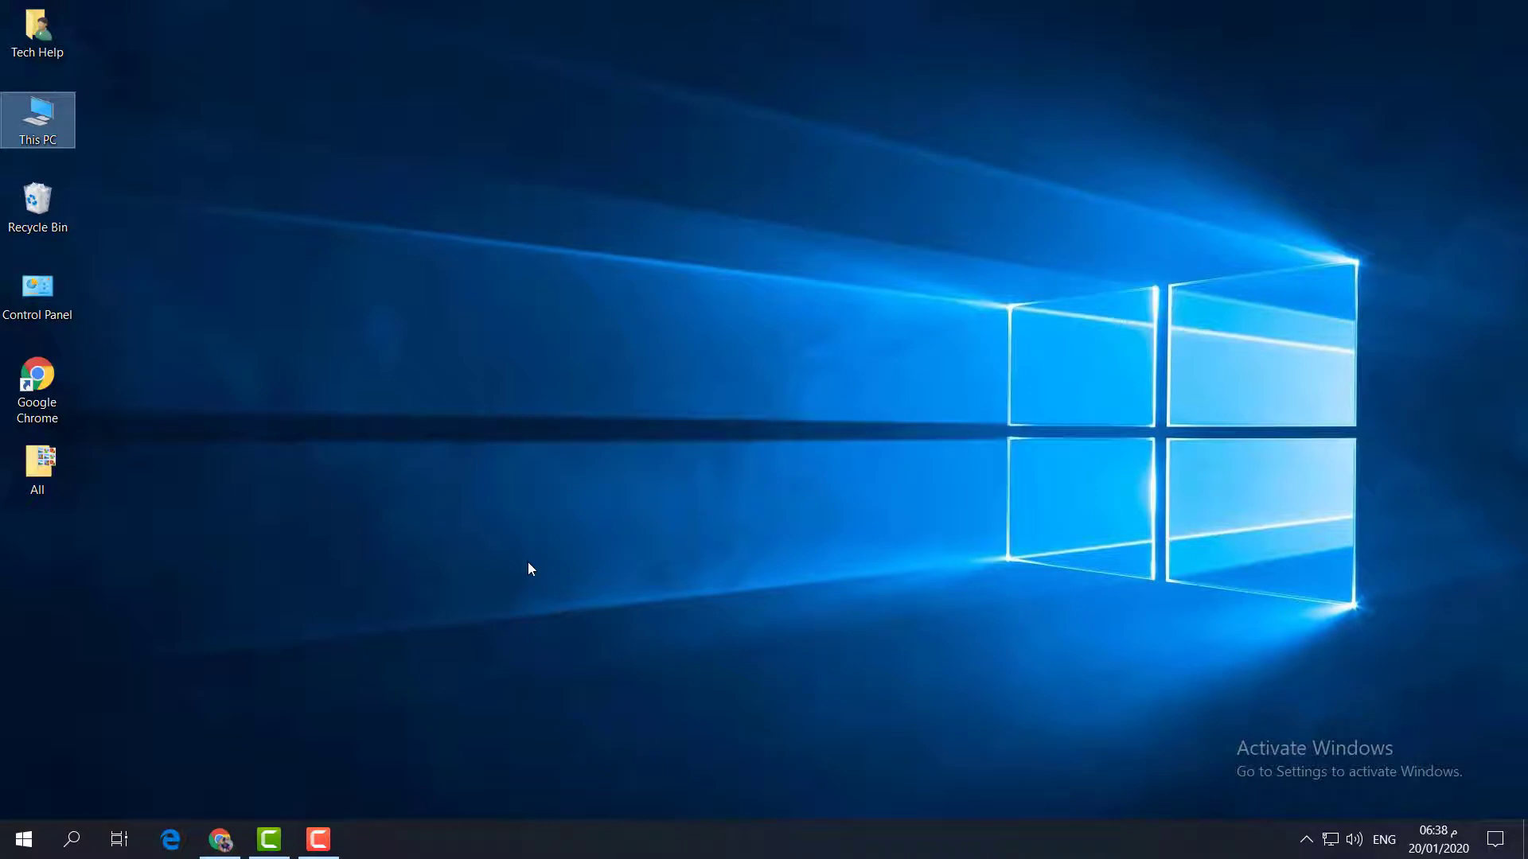
Step: Enter DISM.exe /Online /Cleanup-image /Restorehealth in an administrator Command Prompt, then close the window
left_click(74, 839)
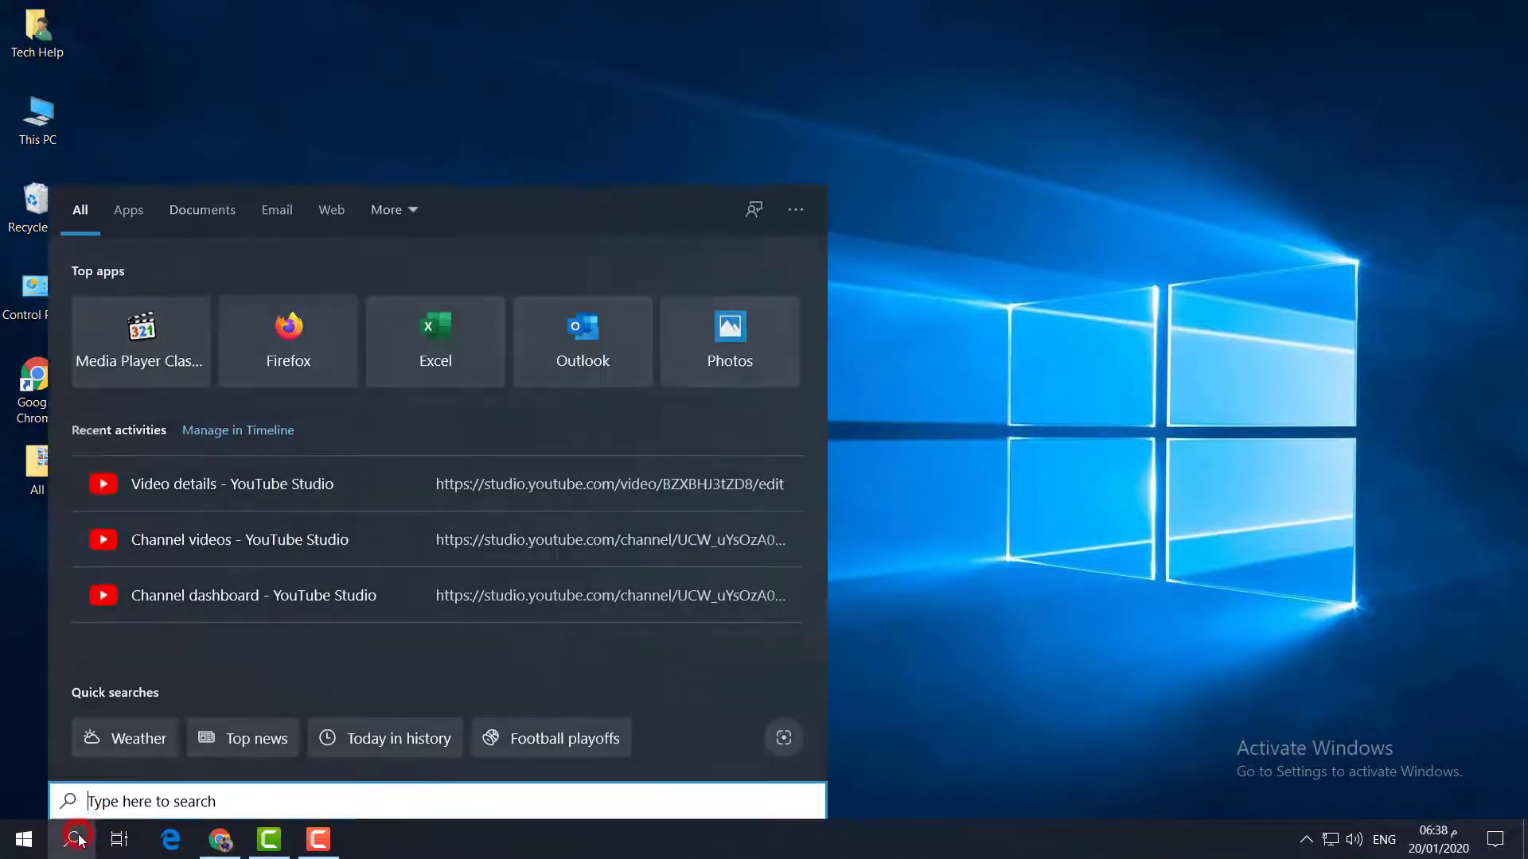
type("run")
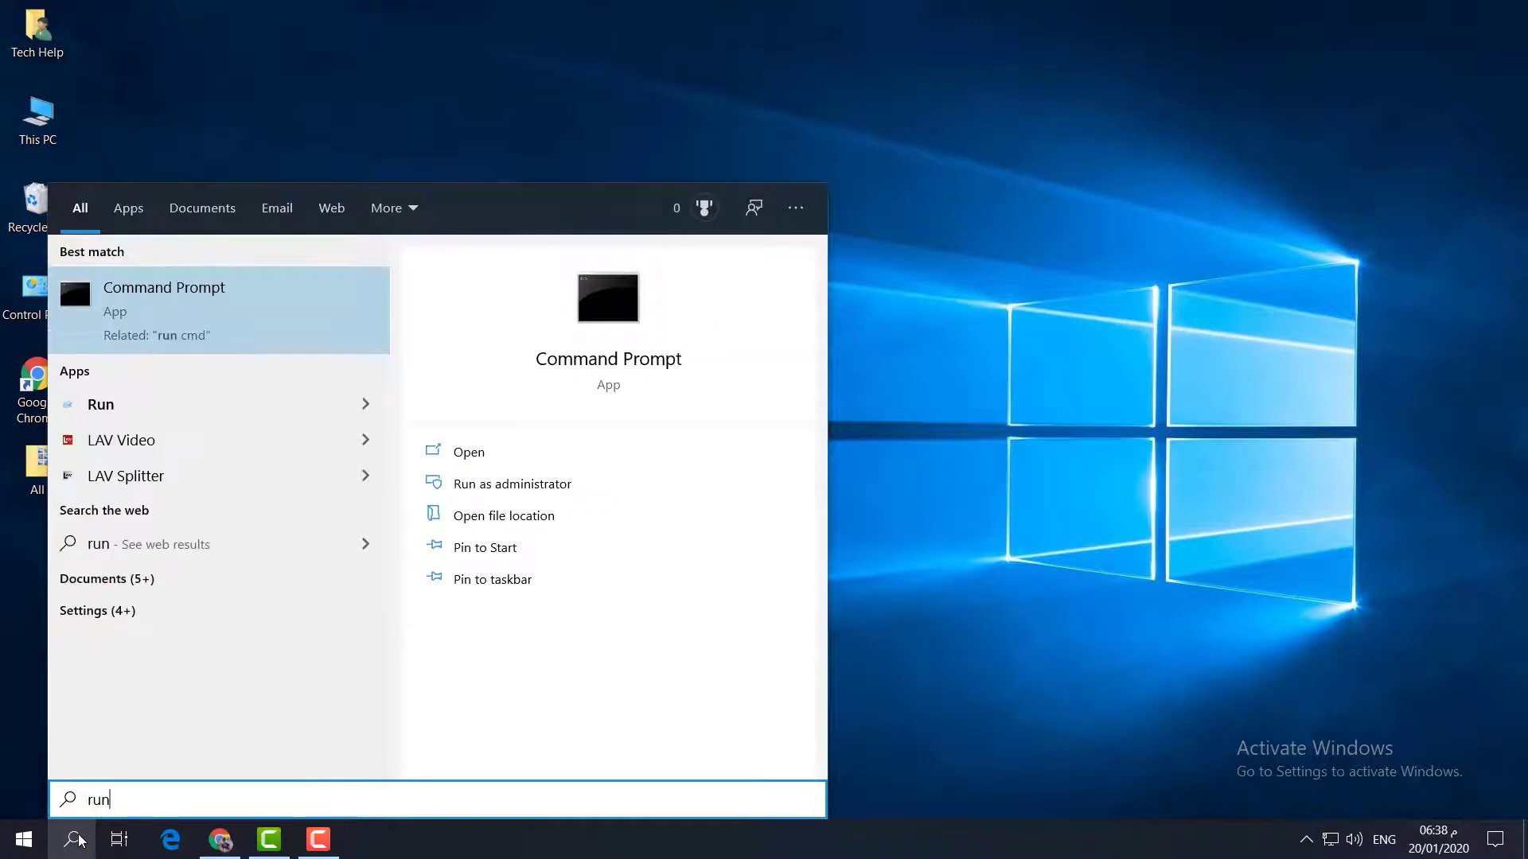
right_click(225, 306)
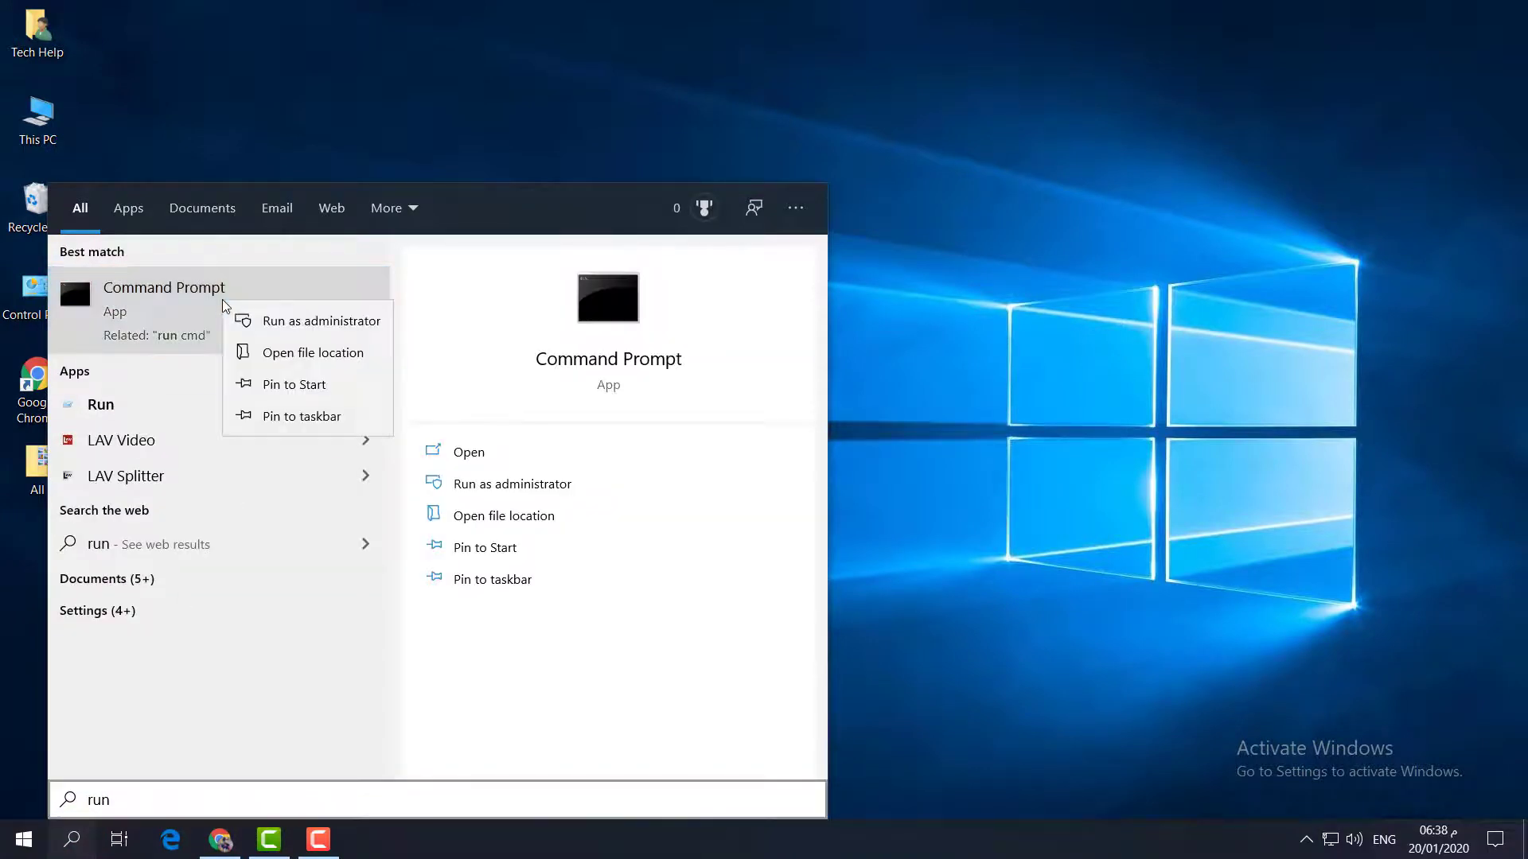
left_click(273, 321)
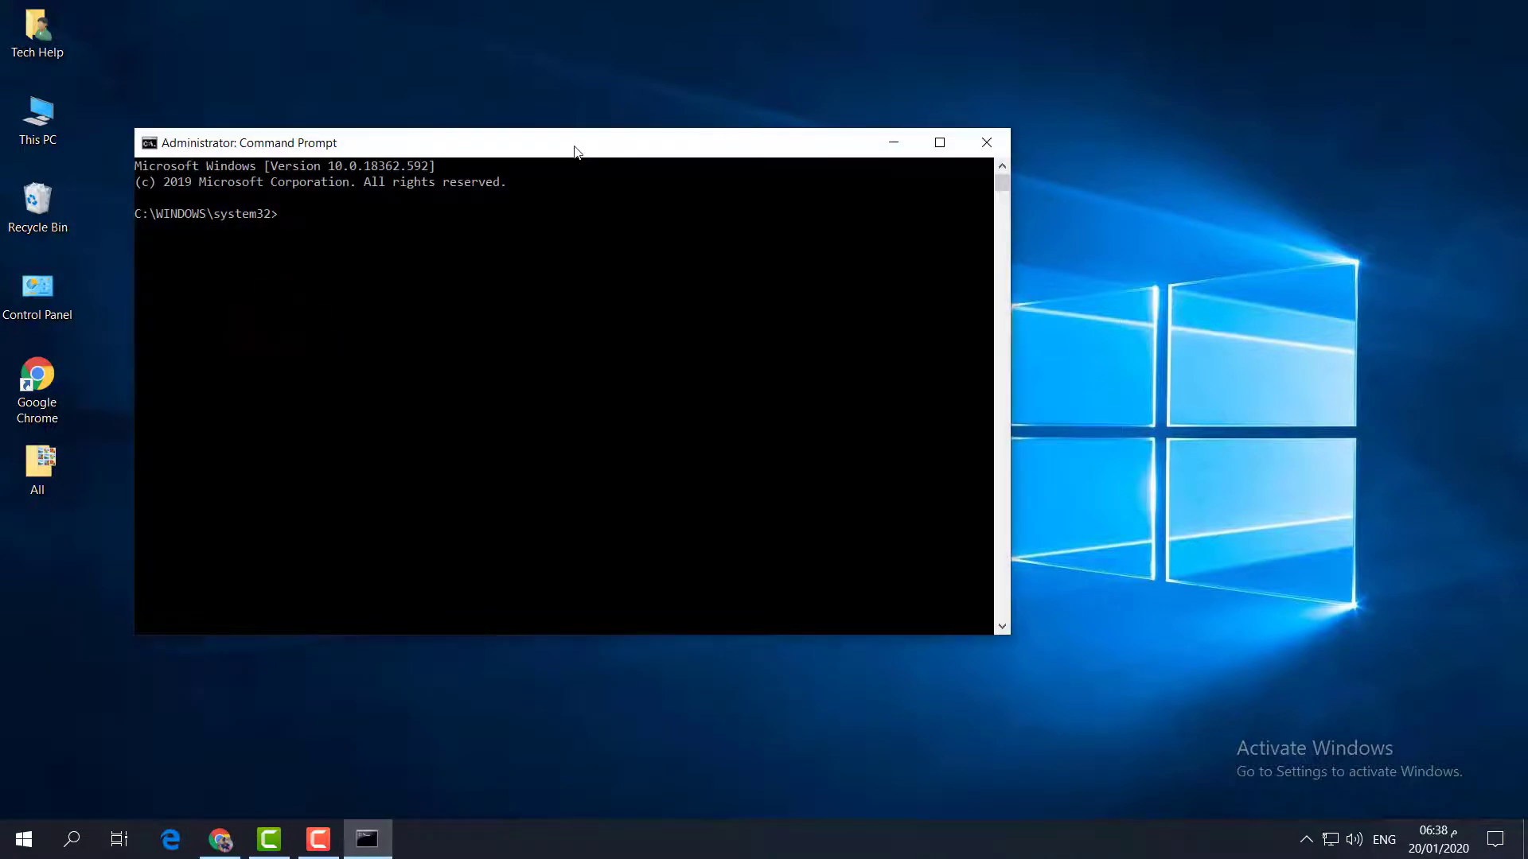
left_click_drag(574, 147, 666, 185)
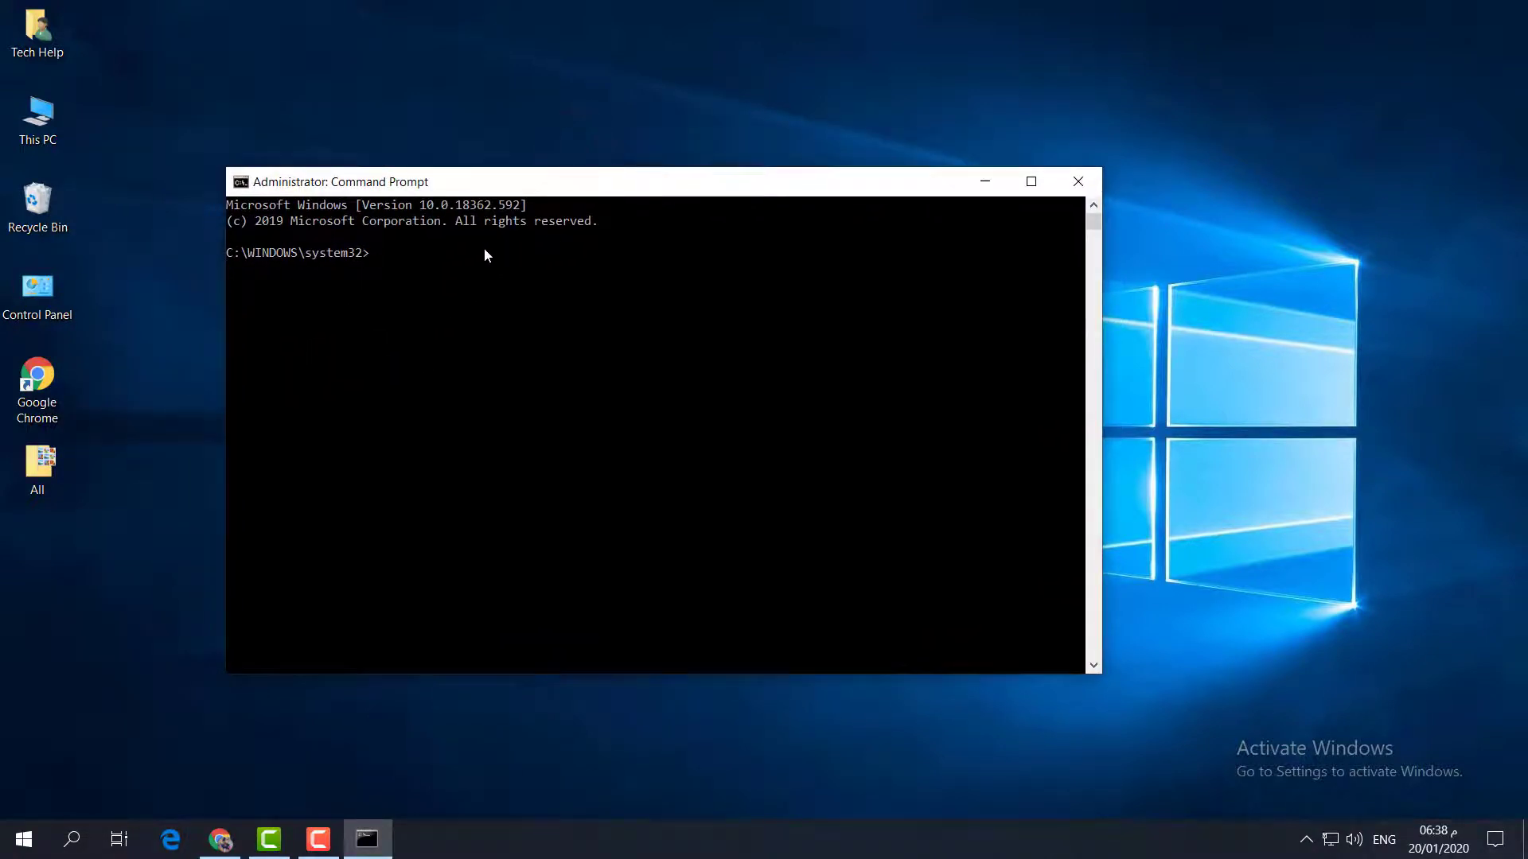
type("DISM.exe /Online /Cleanup-image /Restorehealth")
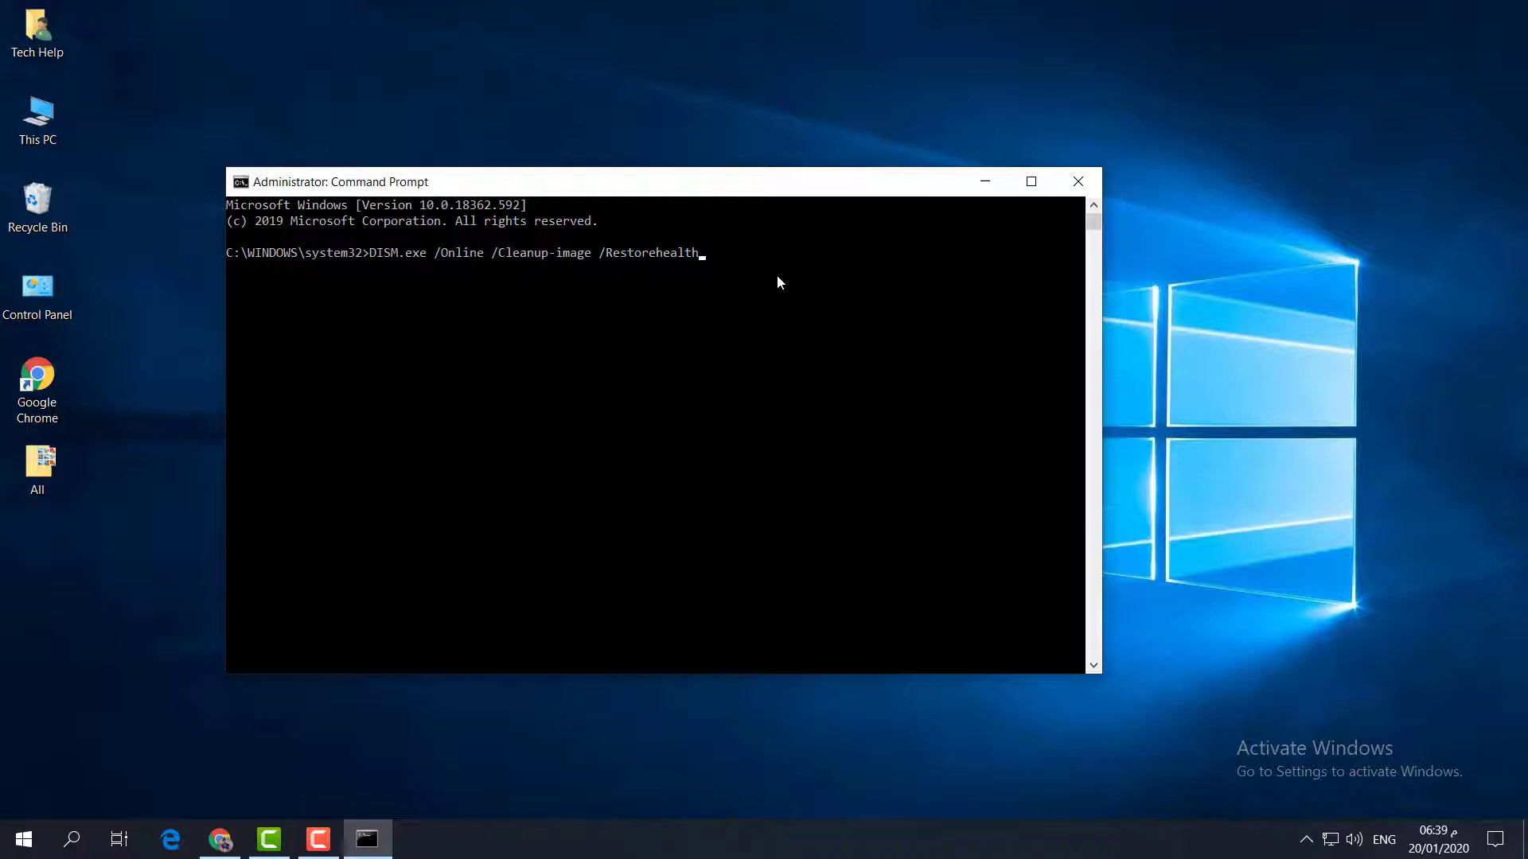
left_click(1097, 189)
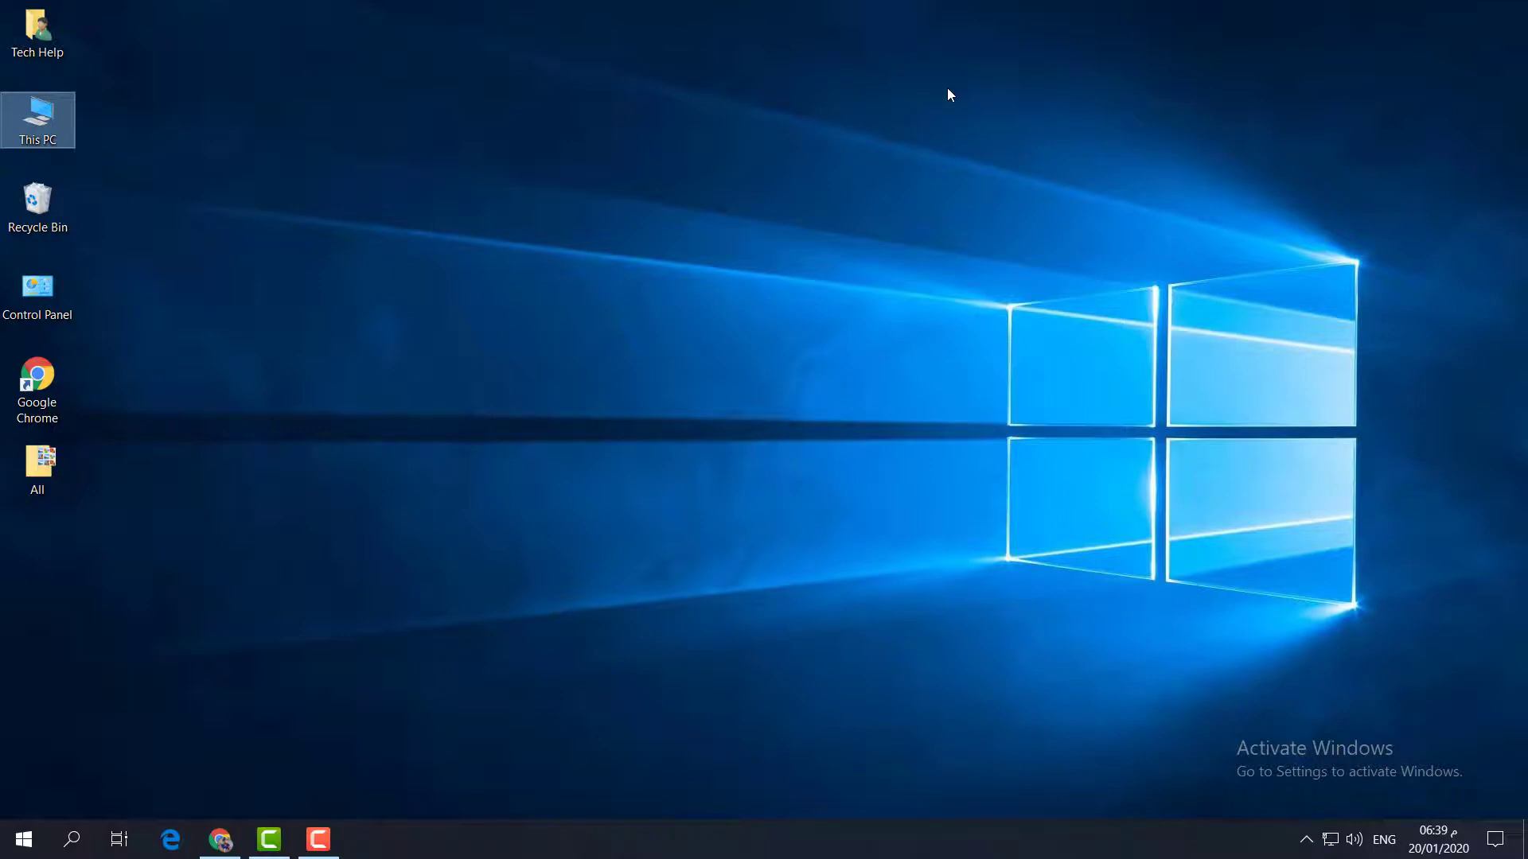
Step: Run the Keyboard troubleshooter from Troubleshoot settings, dismiss its no-changes result and close Settings
left_click(85, 820)
type("t")
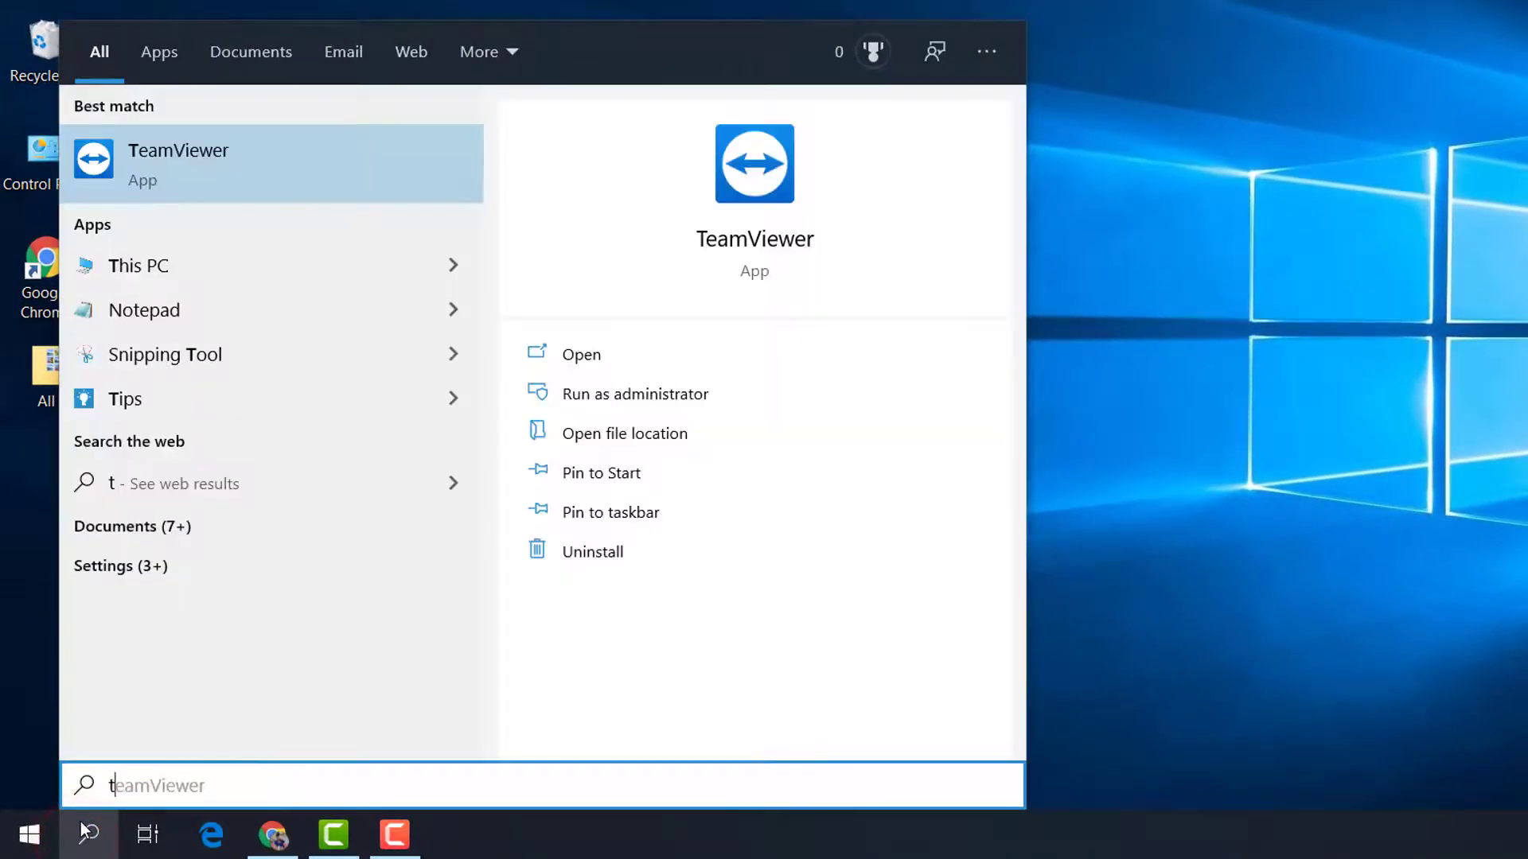
type("roub")
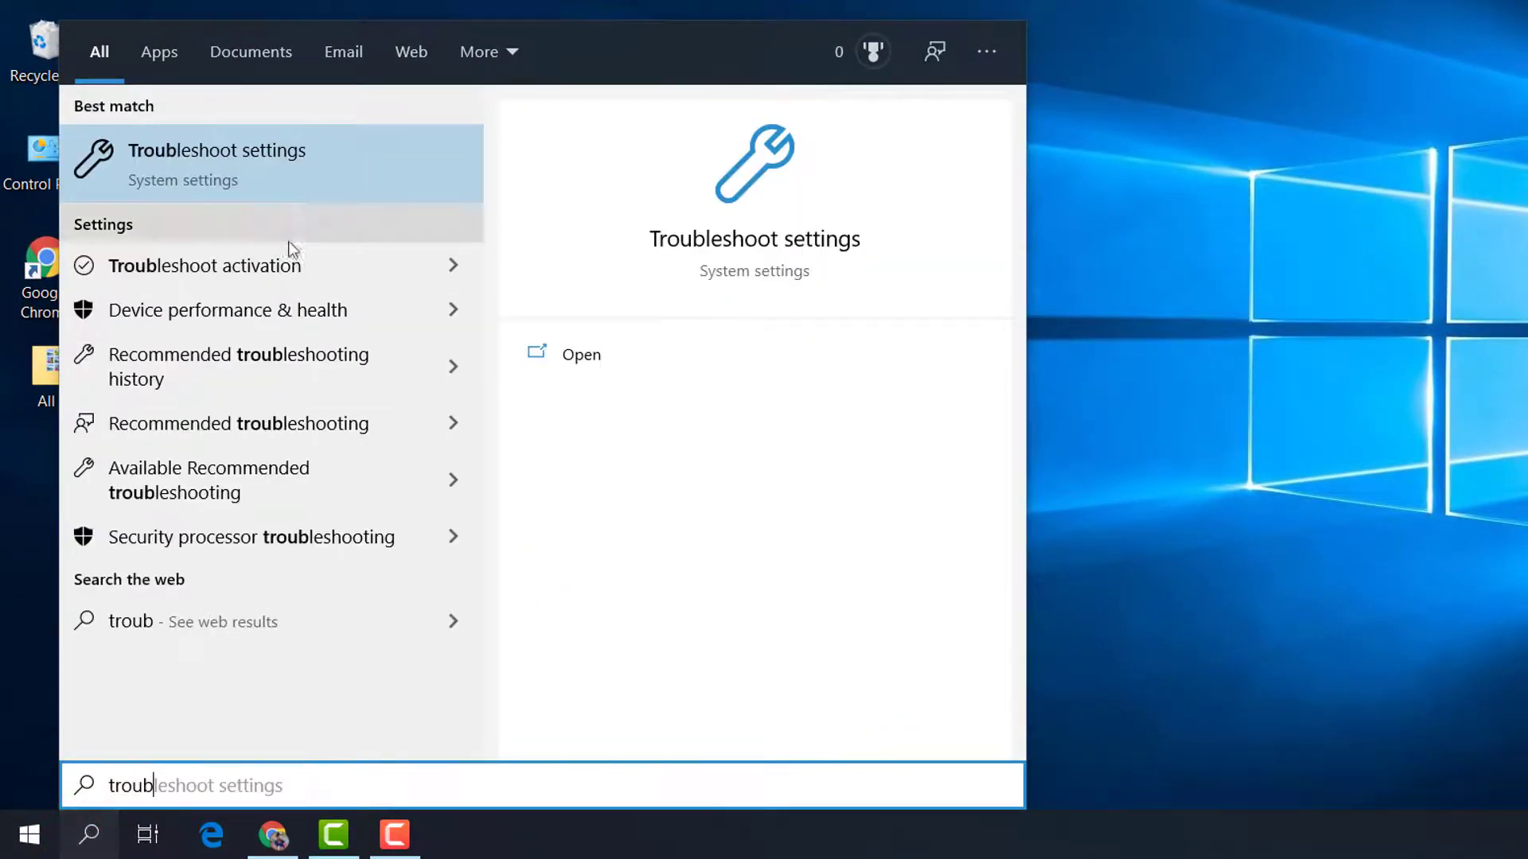
left_click(285, 167)
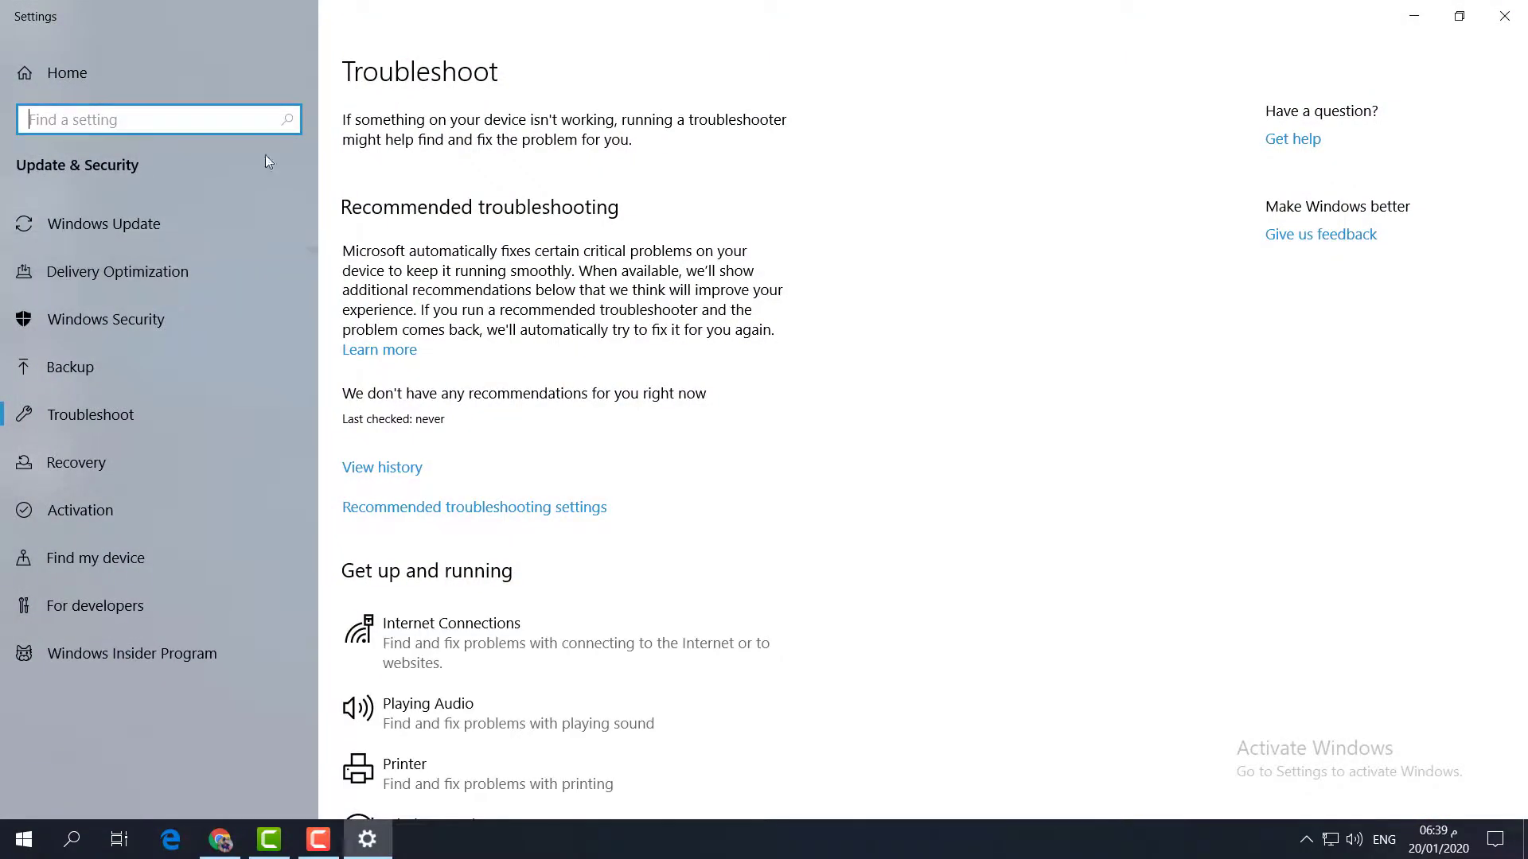
scroll(1080, 327, "down", 10)
left_click(495, 452)
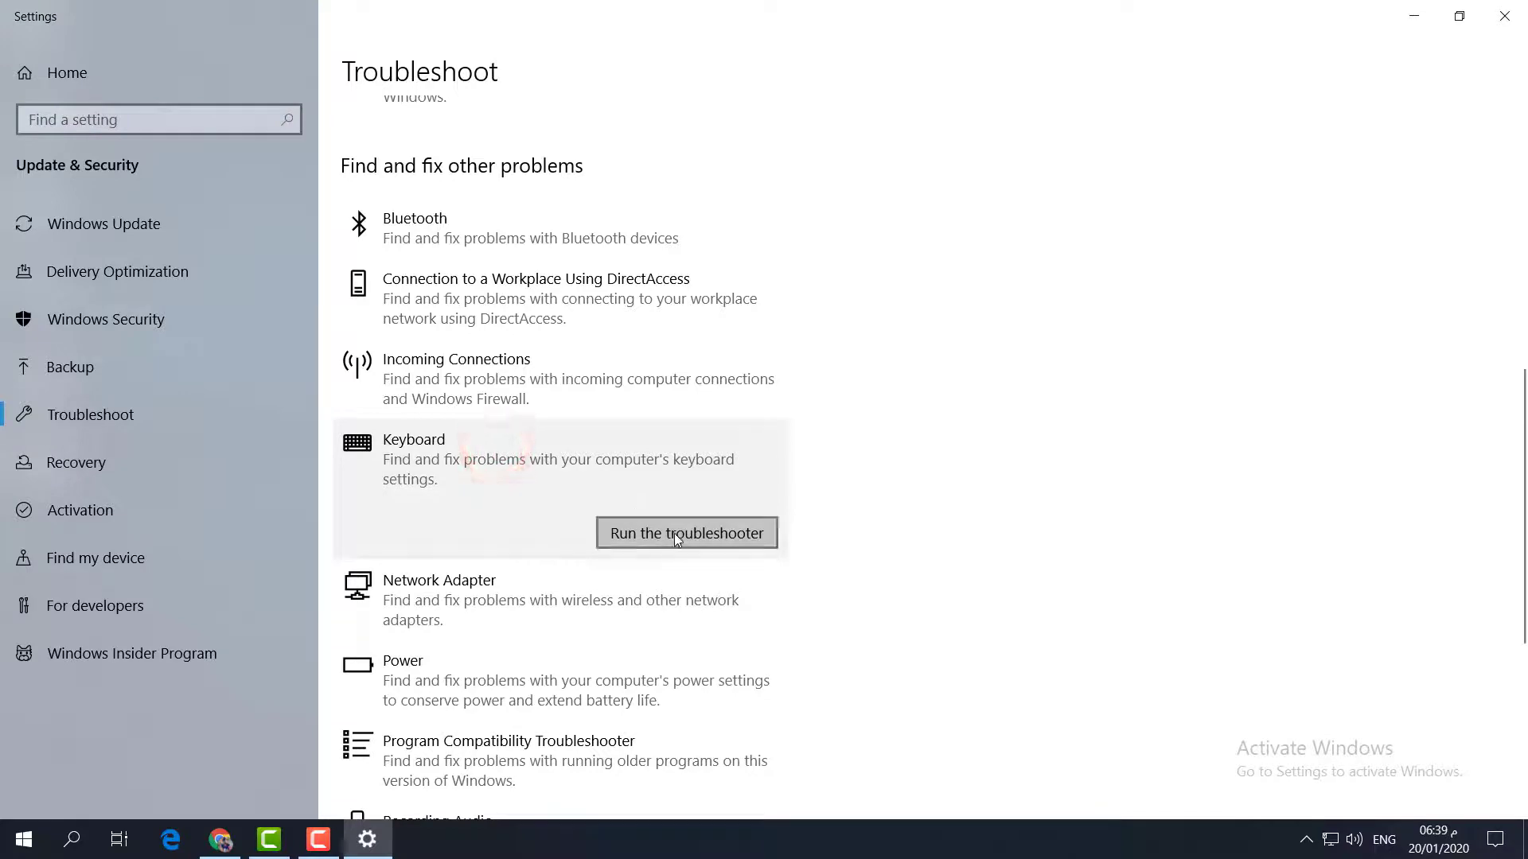
left_click(674, 534)
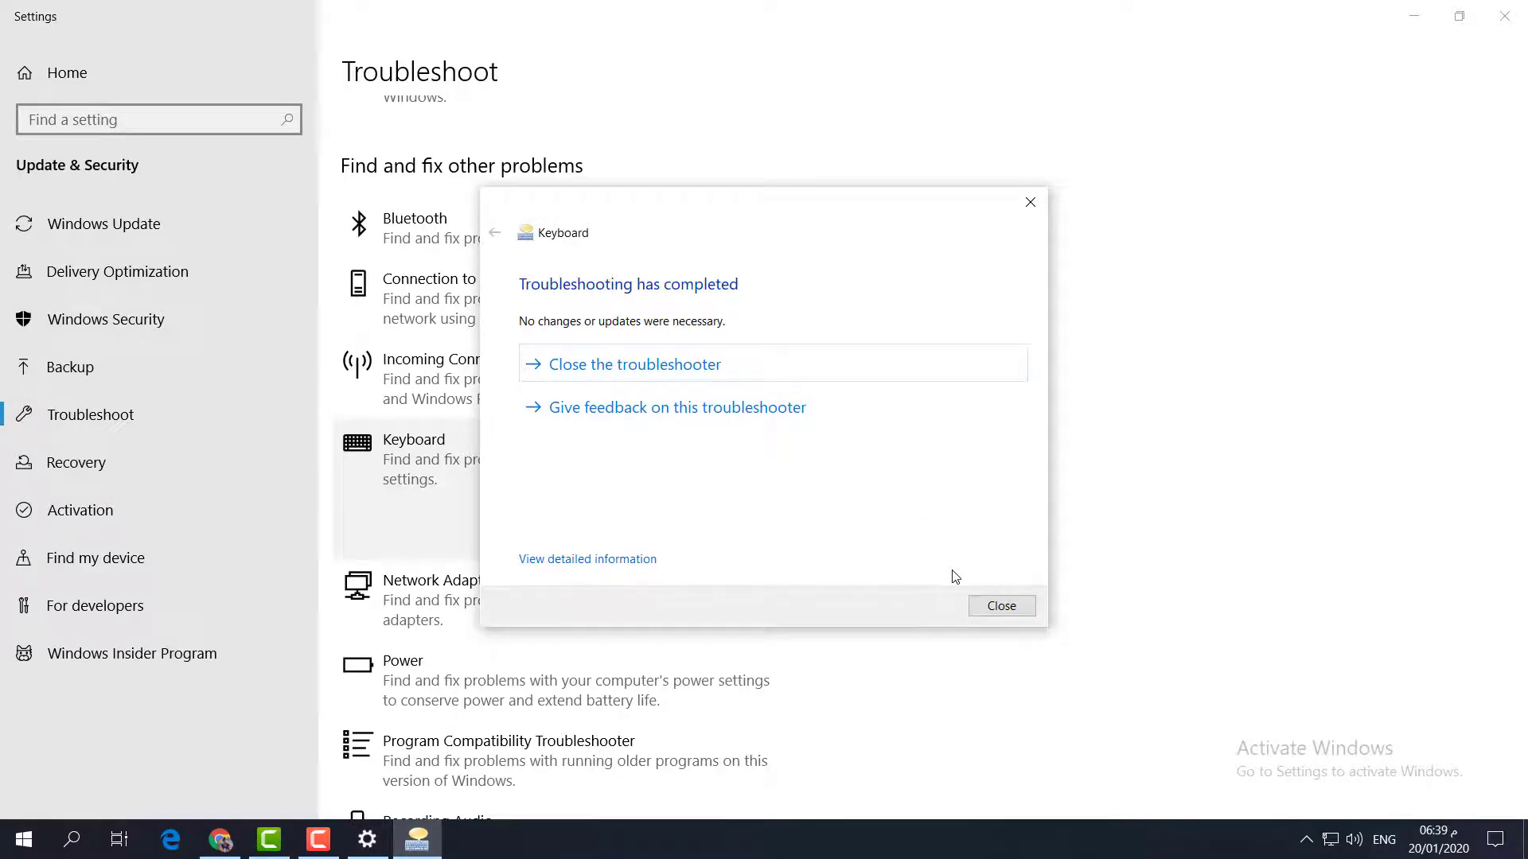
left_click(1001, 605)
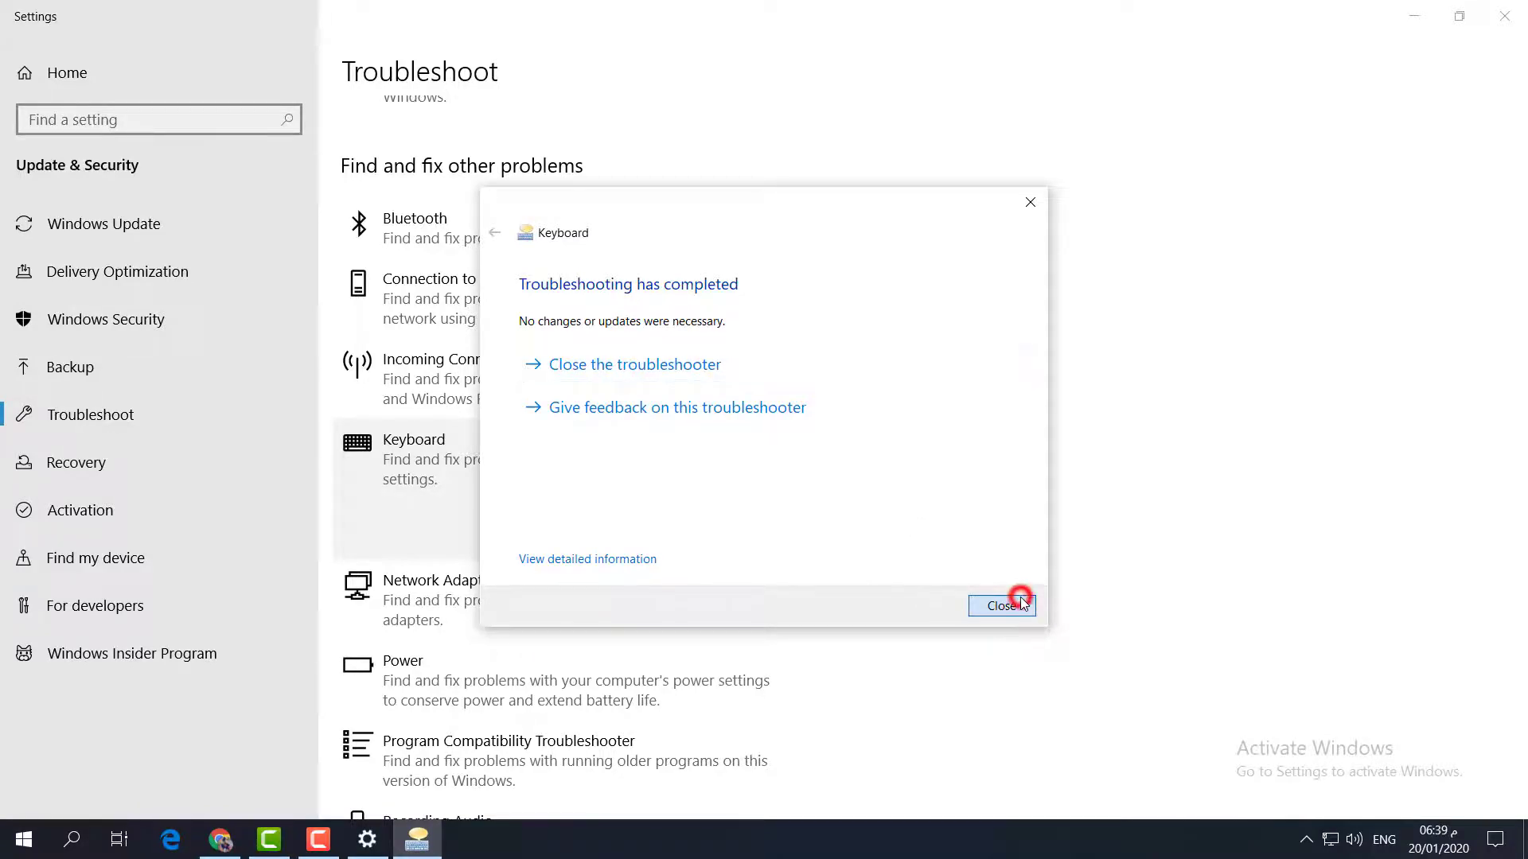
left_click(1504, 15)
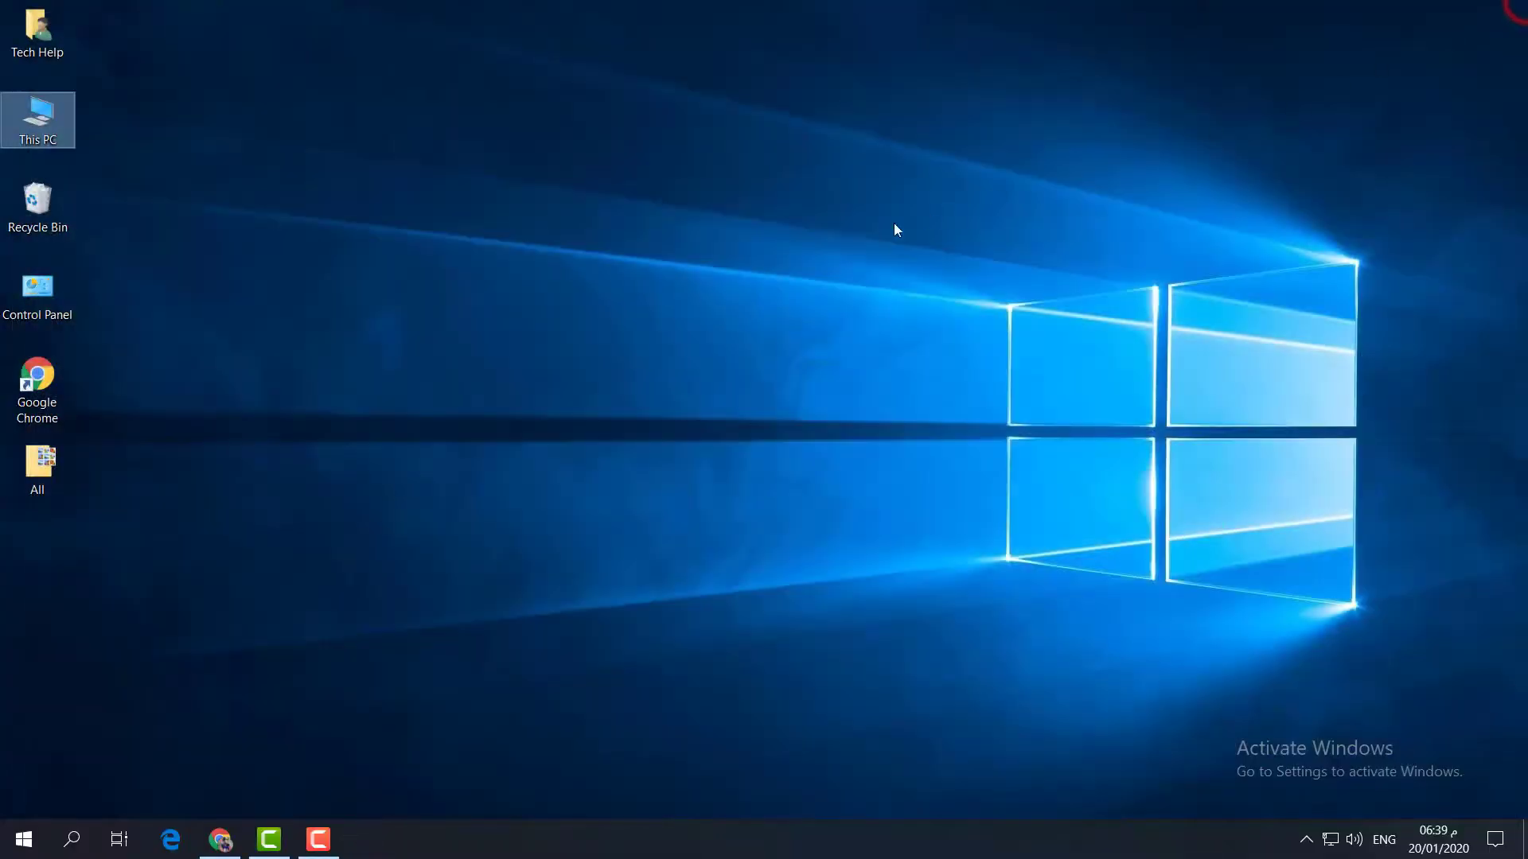
Step: Open Device Manager in Computer Management and select the Wireless Keyboard Filter Device under Keyboards
right_click(46, 127)
left_click(121, 191)
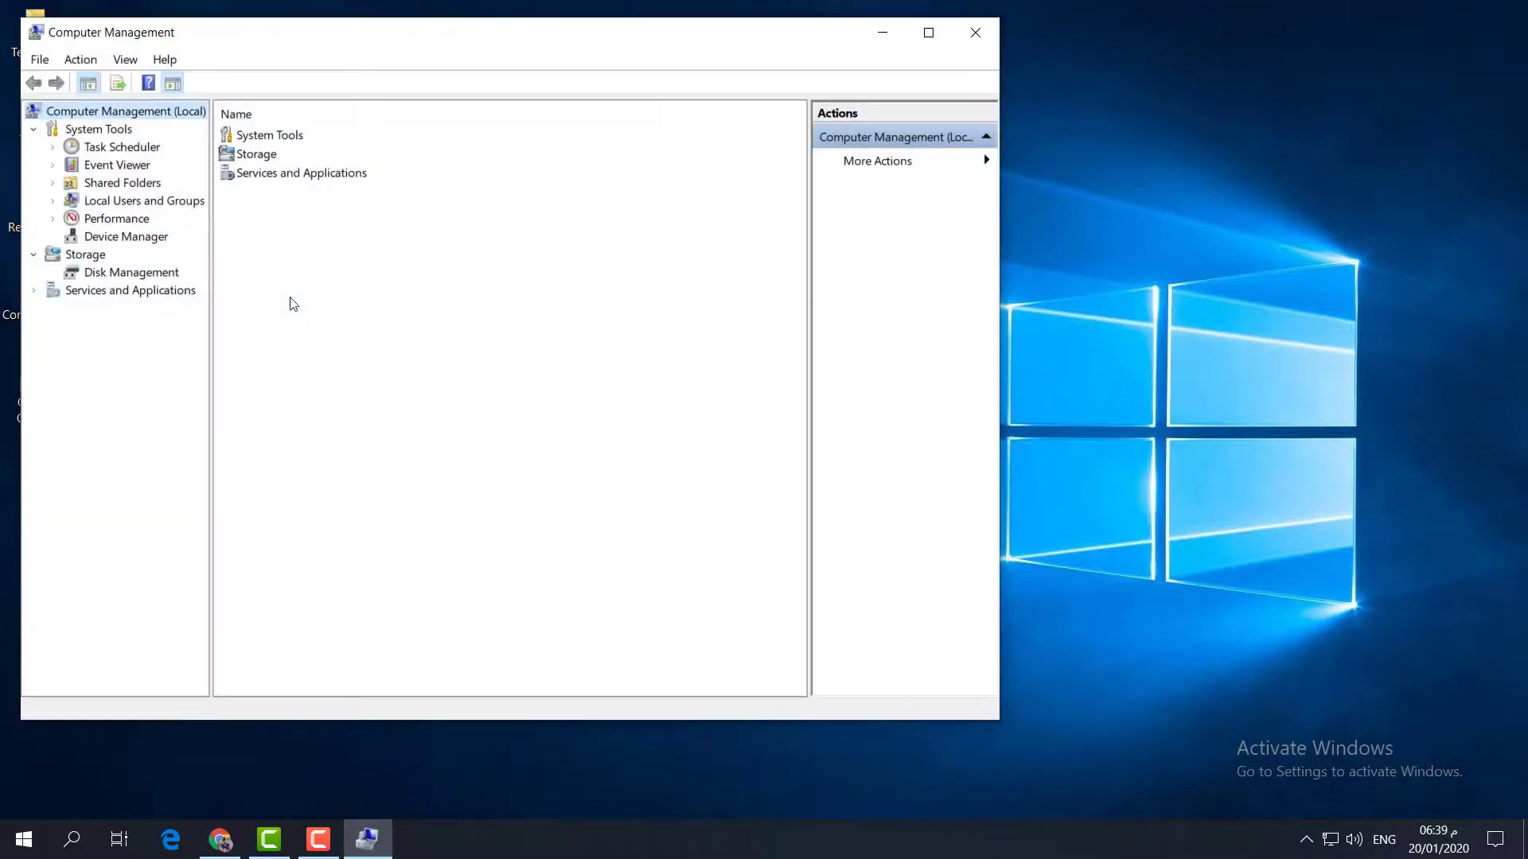
left_click(131, 237)
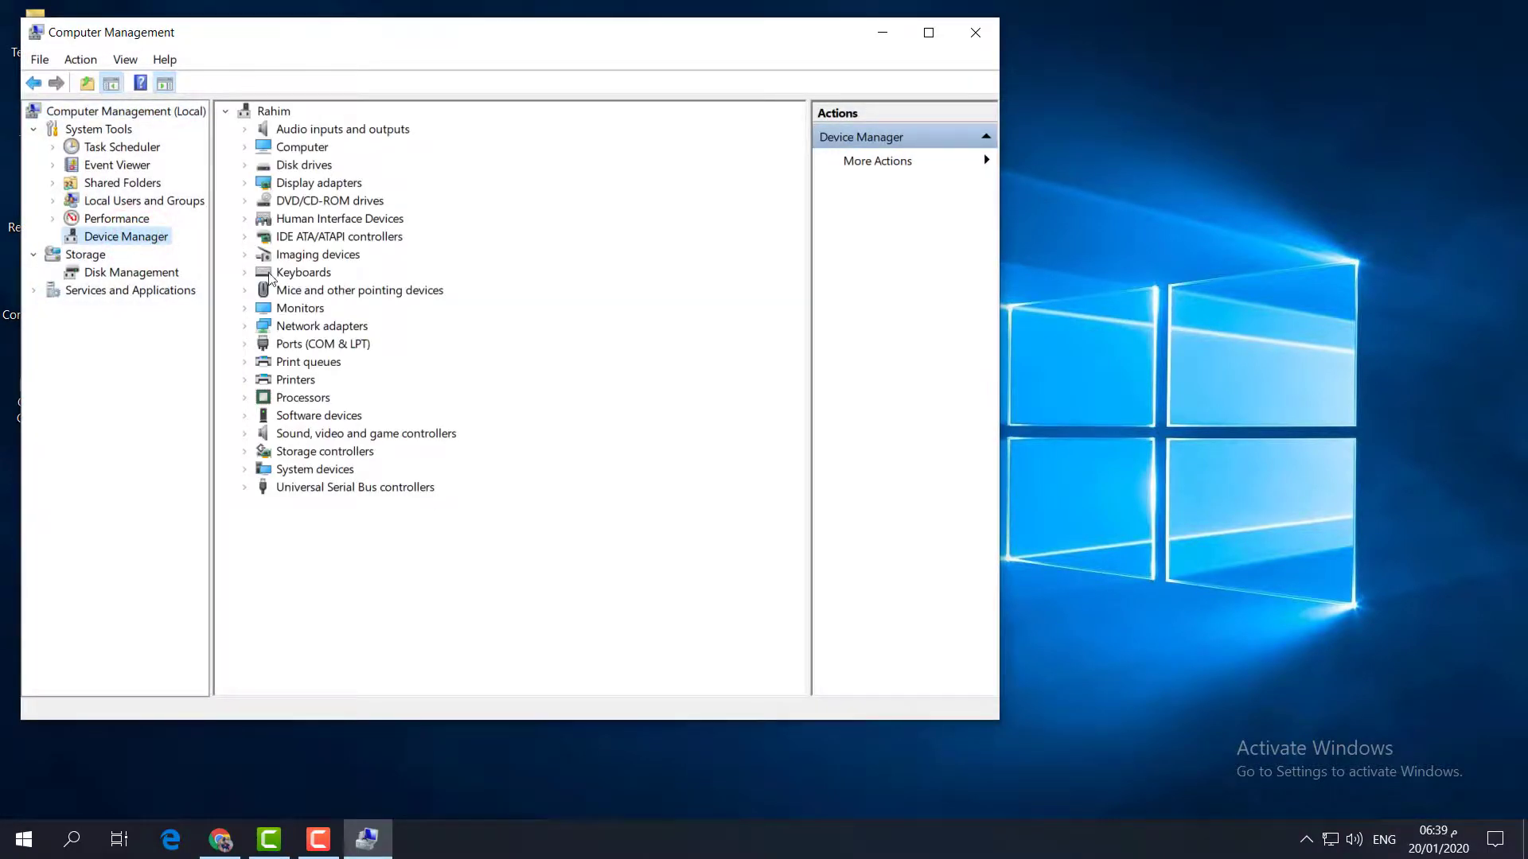
left_click(244, 272)
left_click(385, 291)
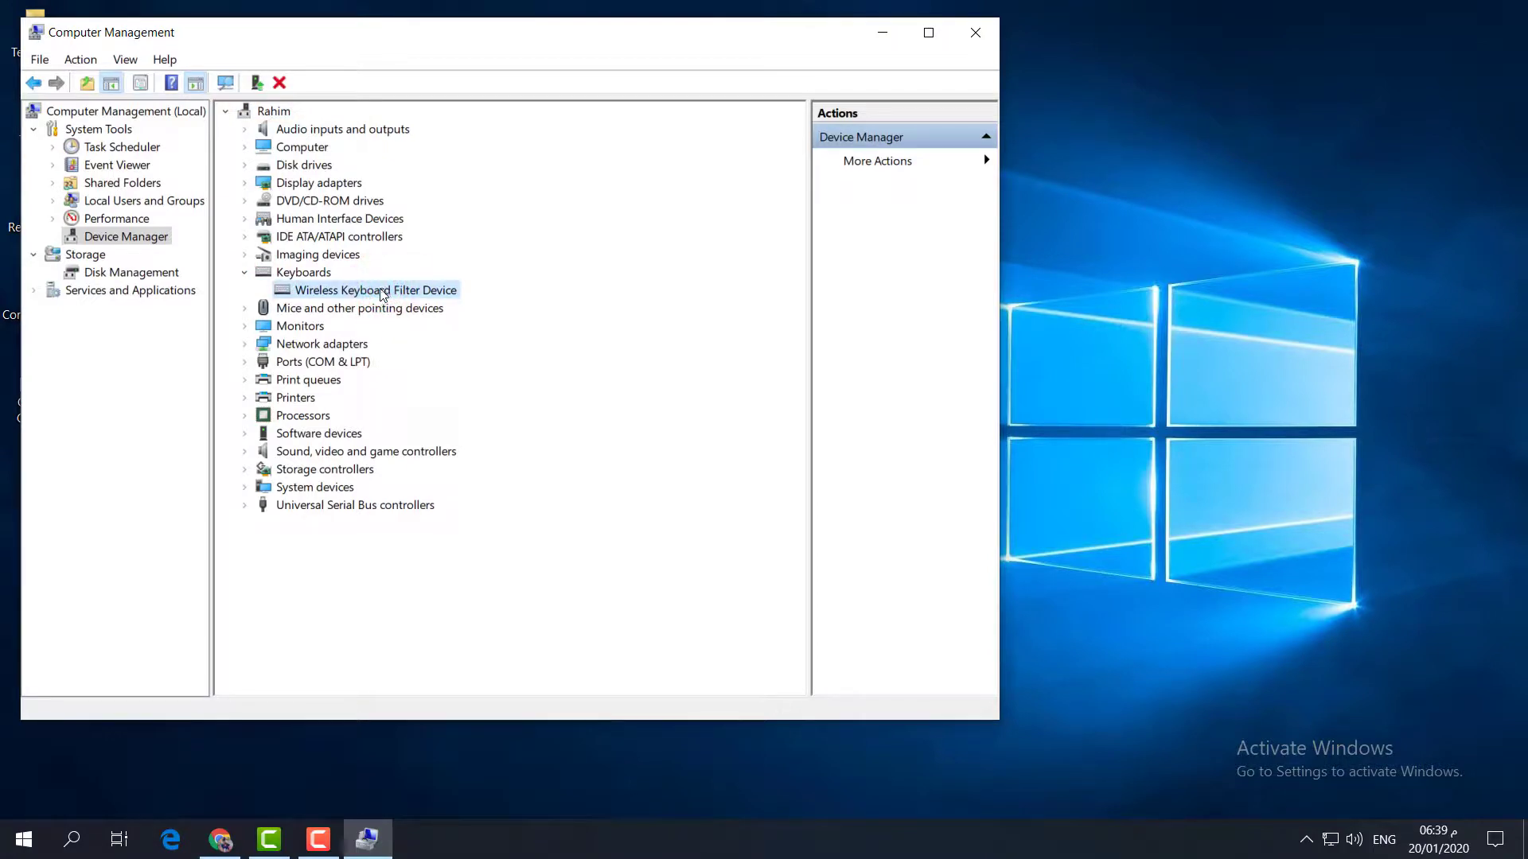
Step: Update its driver by browsing this computer and picking Wireless Keyboard Filter Device from the list
right_click(383, 293)
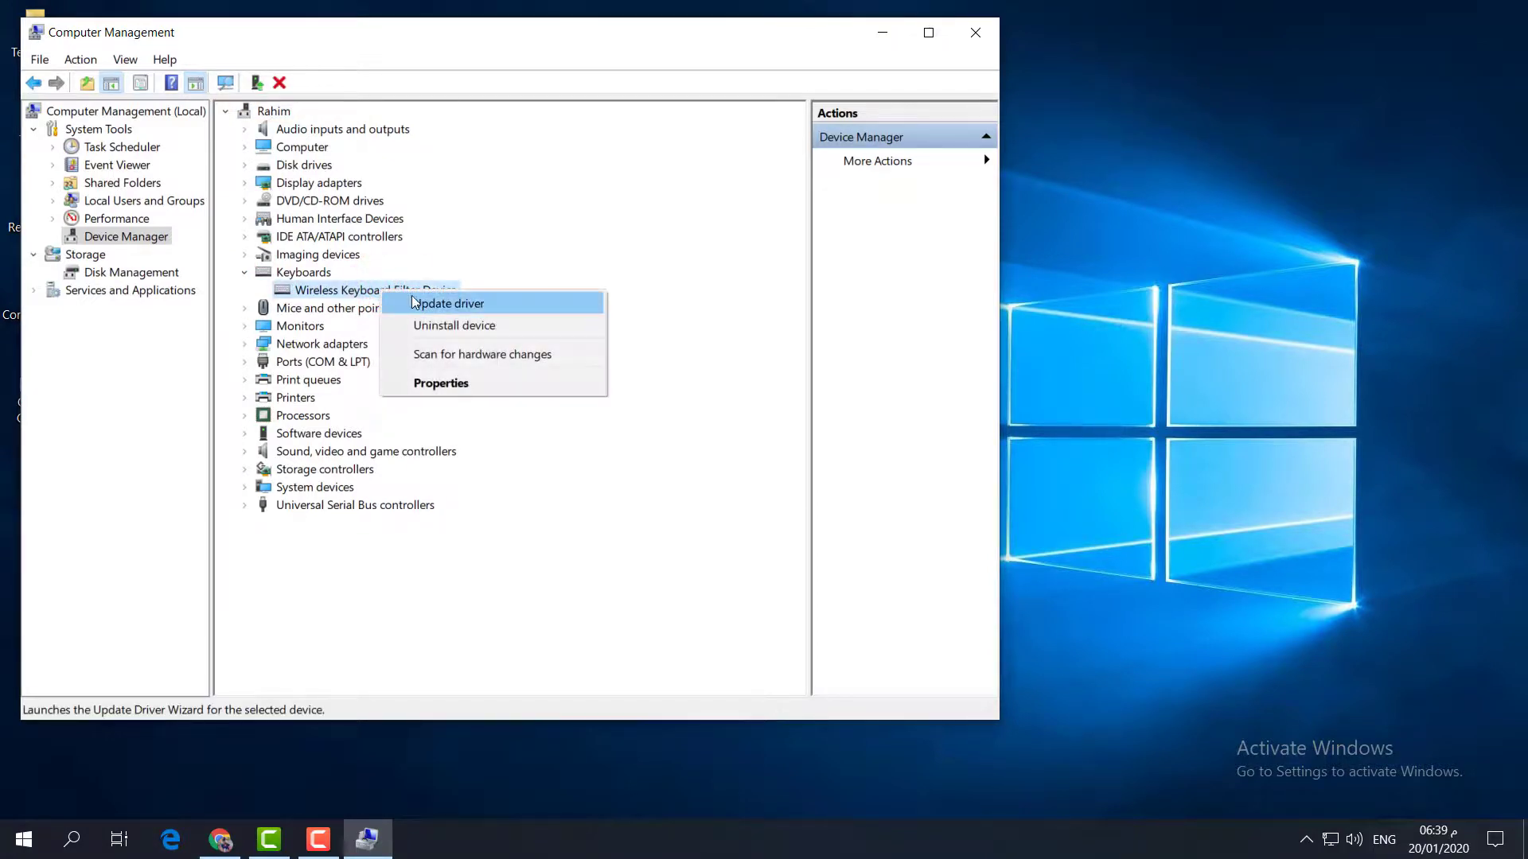
left_click(414, 303)
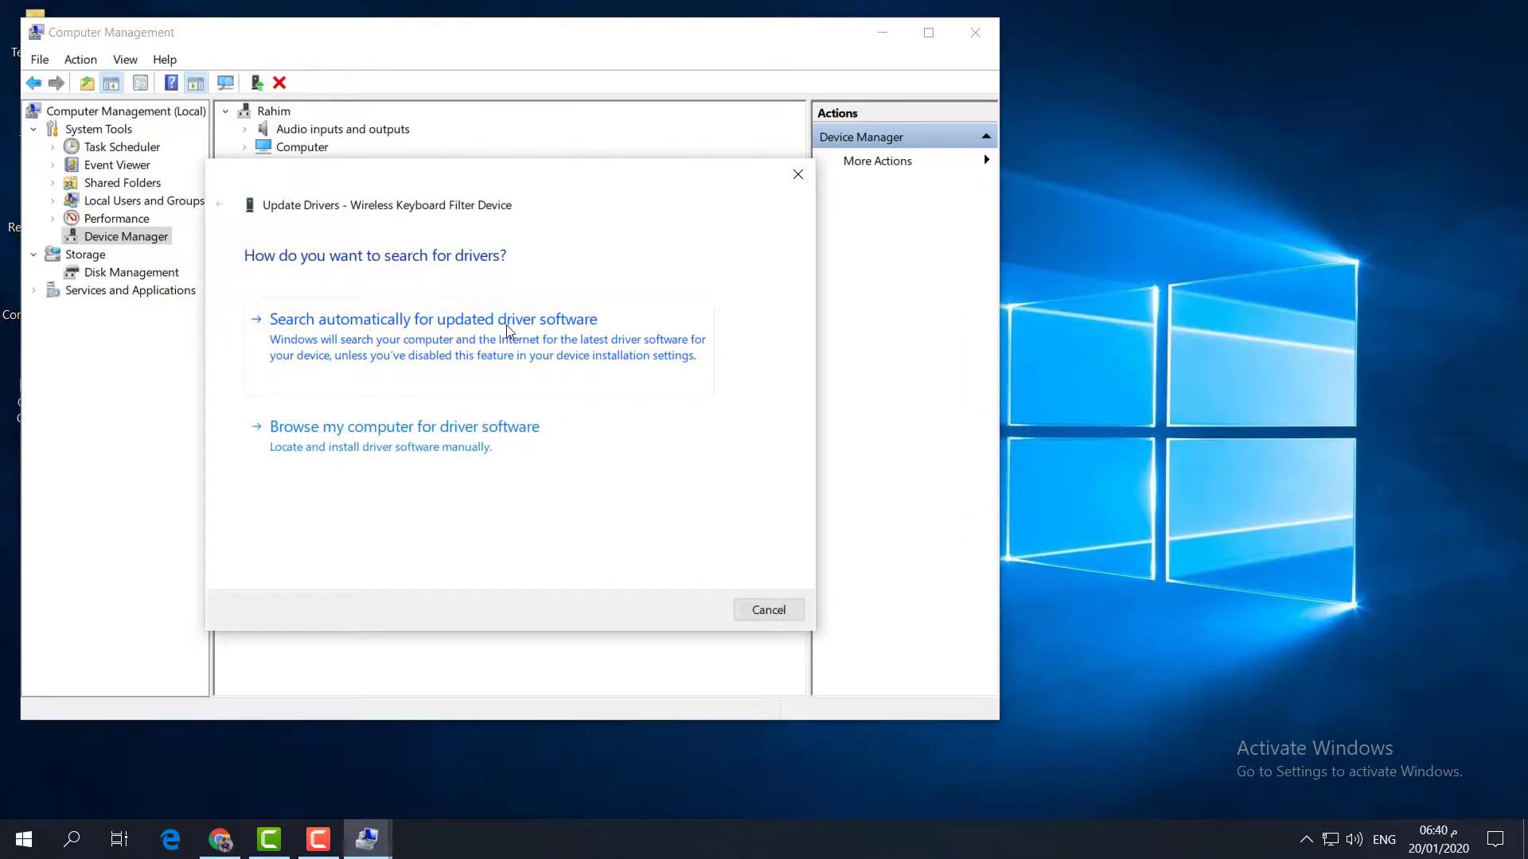
left_click(338, 444)
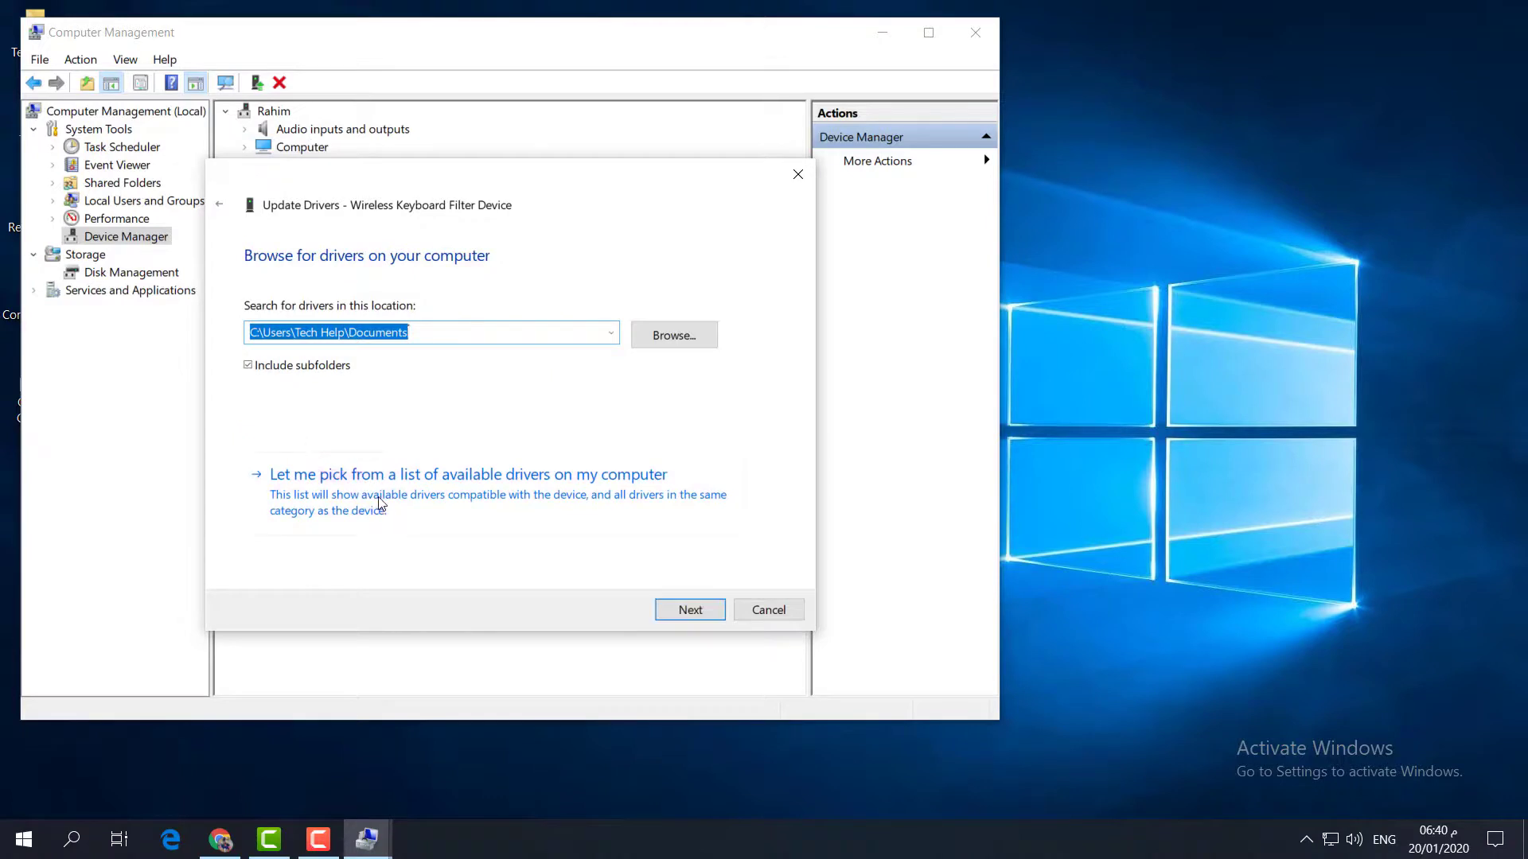
left_click(379, 500)
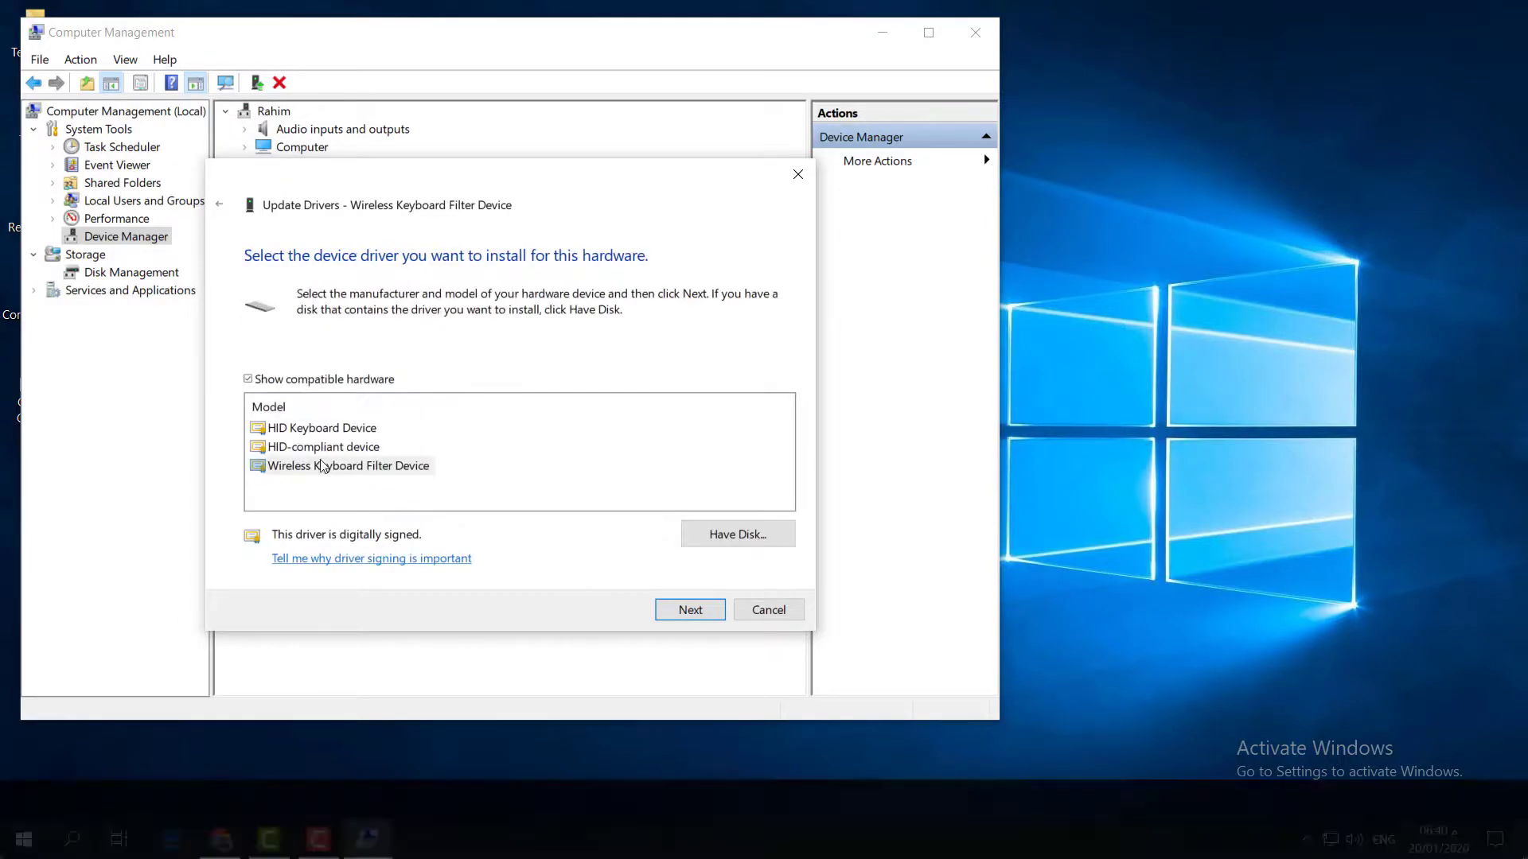
left_click(331, 466)
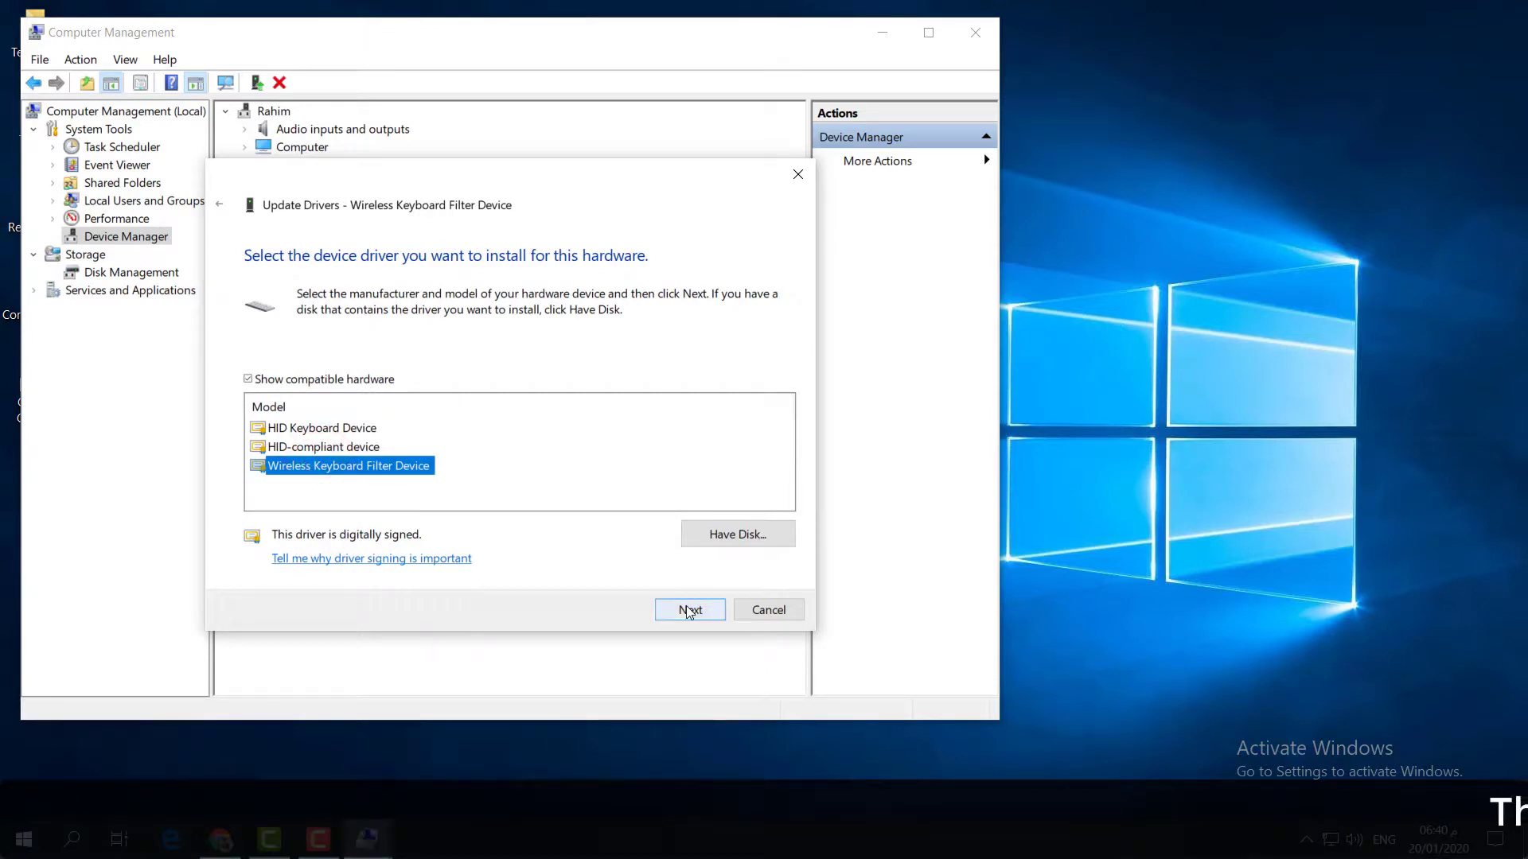